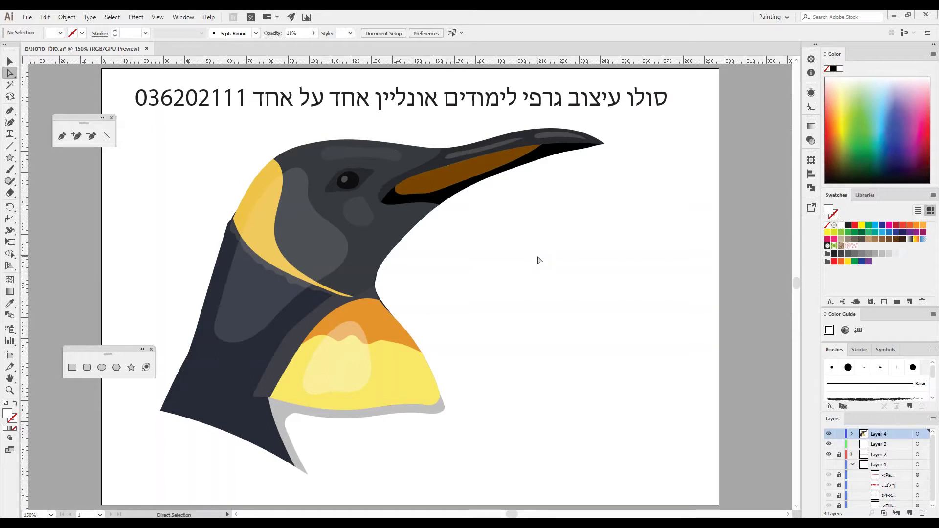
# Step: Examine the penguin artwork's paths in Outline view and return to the colour preview
pyautogui.click(62, 136)
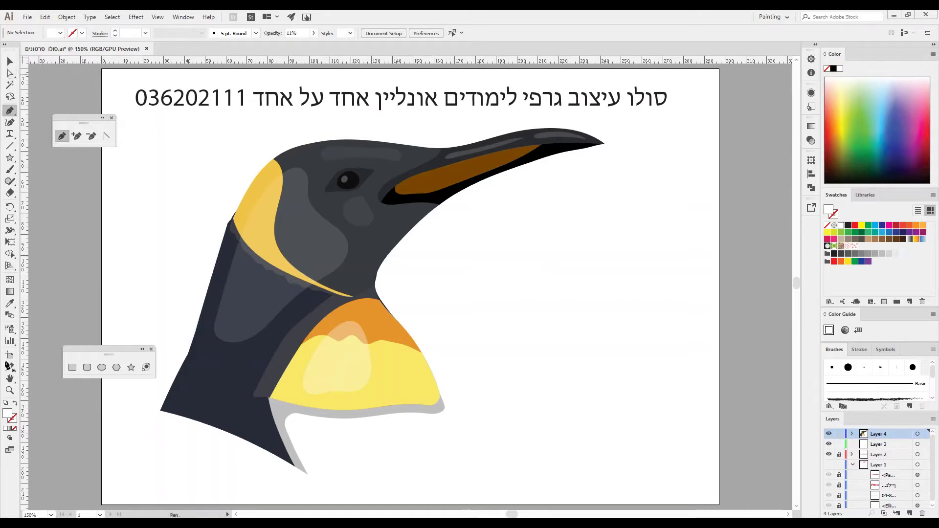
pyautogui.click(6, 403)
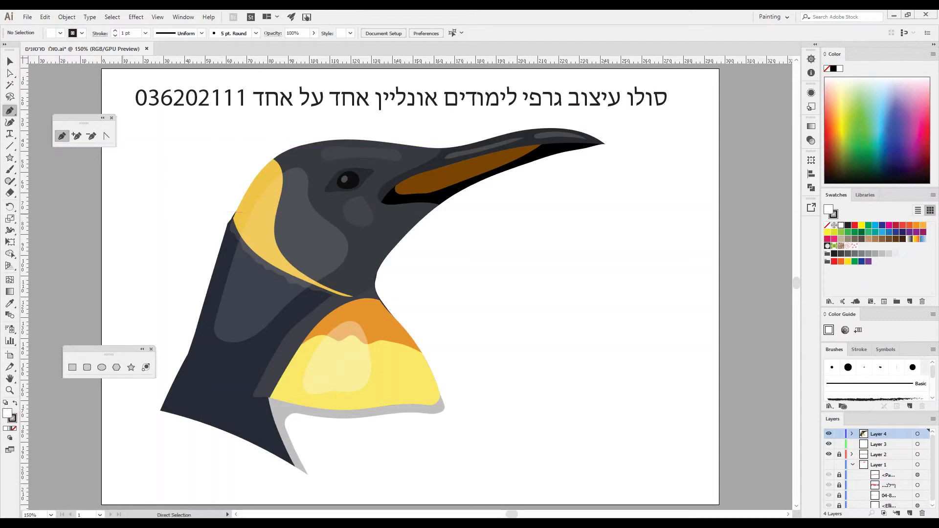
pyautogui.hotkey('ctrl', 'y')
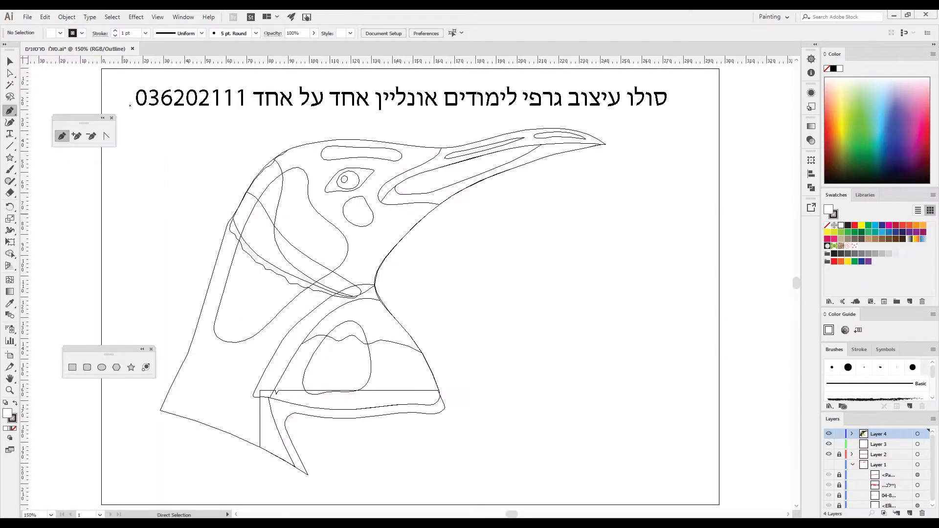
pyautogui.hotkey('ctrl', 'y')
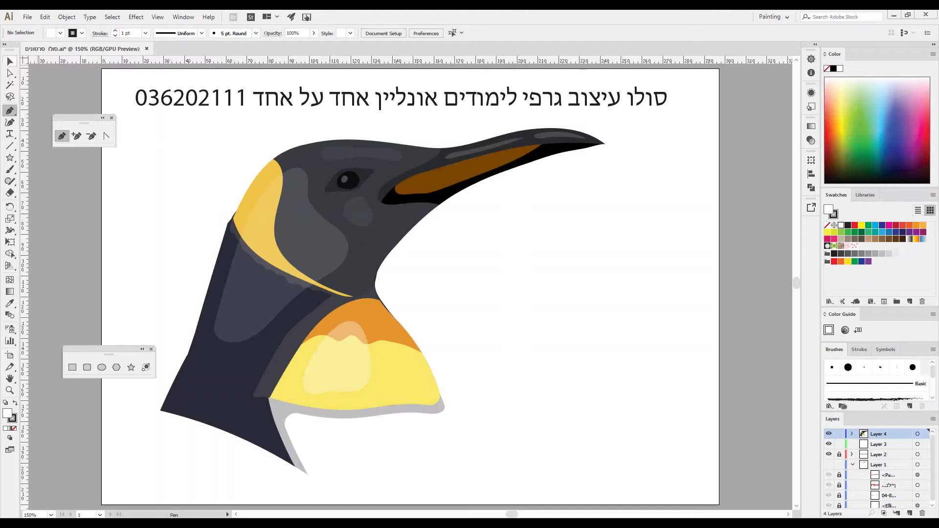
# Step: Lengthen the penguin's beak by moving its tip anchor points outward to the right
pyautogui.click(11, 72)
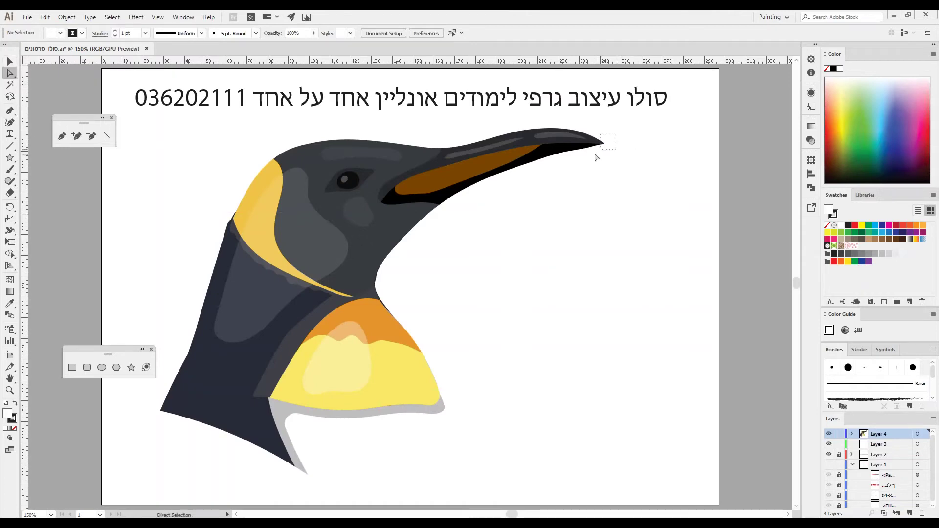
pyautogui.click(606, 145)
pyautogui.moveTo(606, 144); pyautogui.dragTo(636, 143)
pyautogui.click(548, 233)
# Step: Sample the dark grey fill from the penguin and draw a closed, bent beak-like shape below its beak with the Pen tool
pyautogui.click(62, 136)
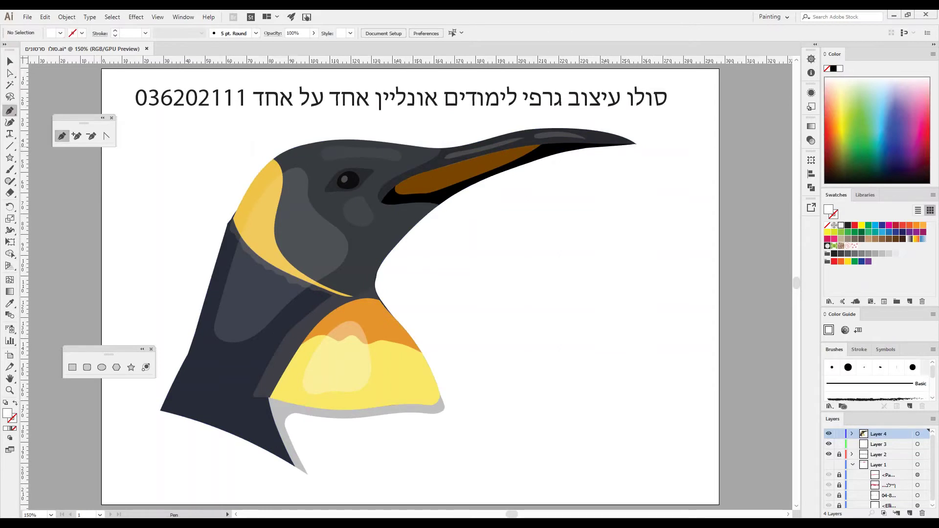
pyautogui.click(10, 303)
pyautogui.keyDown('ctrl'); pyautogui.click(386, 198); pyautogui.keyUp('ctrl')
pyautogui.hotkey('ctrl', 'shift', 'a')
pyautogui.click(62, 137)
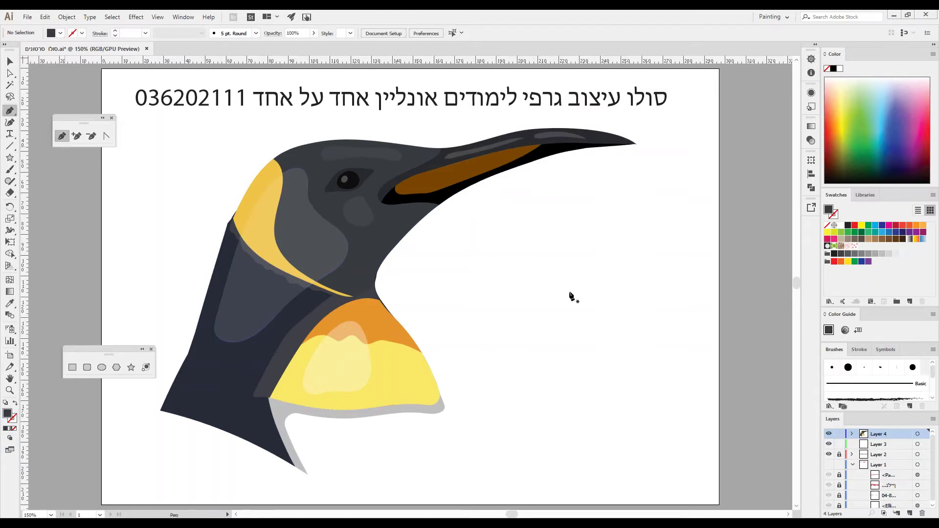
pyautogui.moveTo(564, 228); pyautogui.dragTo(589, 225)
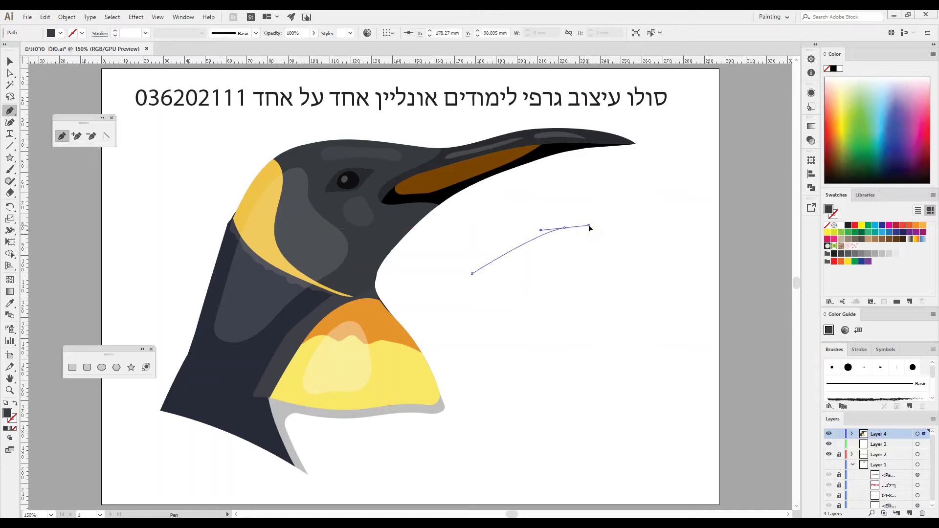
pyautogui.moveTo(683, 223); pyautogui.dragTo(645, 230)
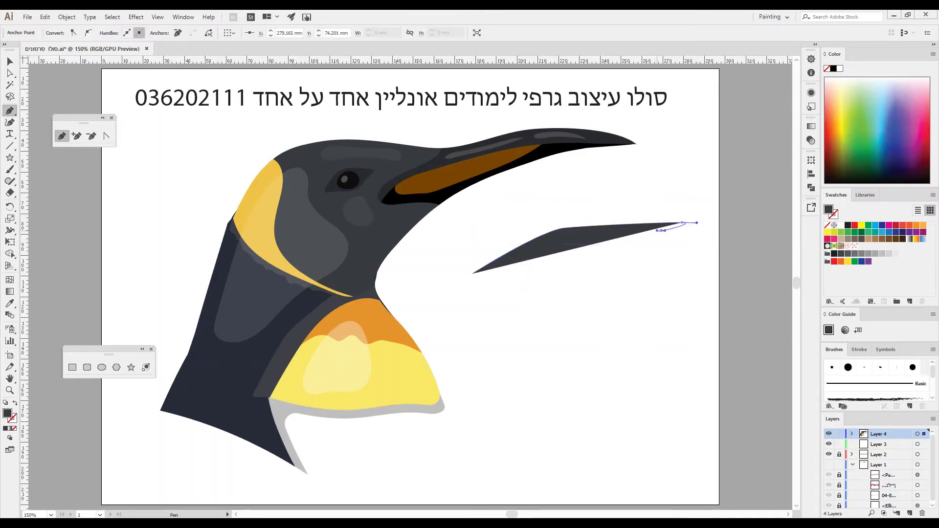
pyautogui.moveTo(562, 251); pyautogui.dragTo(543, 260)
pyautogui.click(496, 286)
pyautogui.click(473, 274)
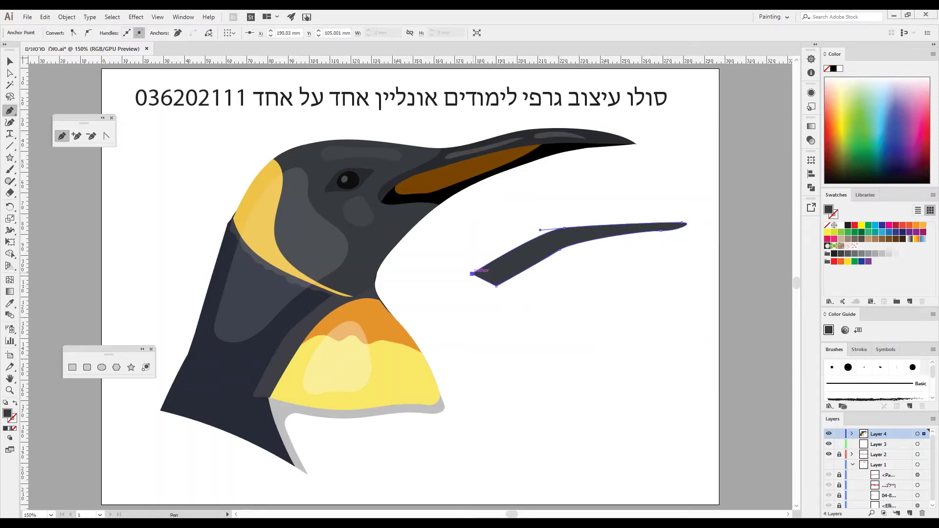
pyautogui.press('v')
pyautogui.click(497, 333)
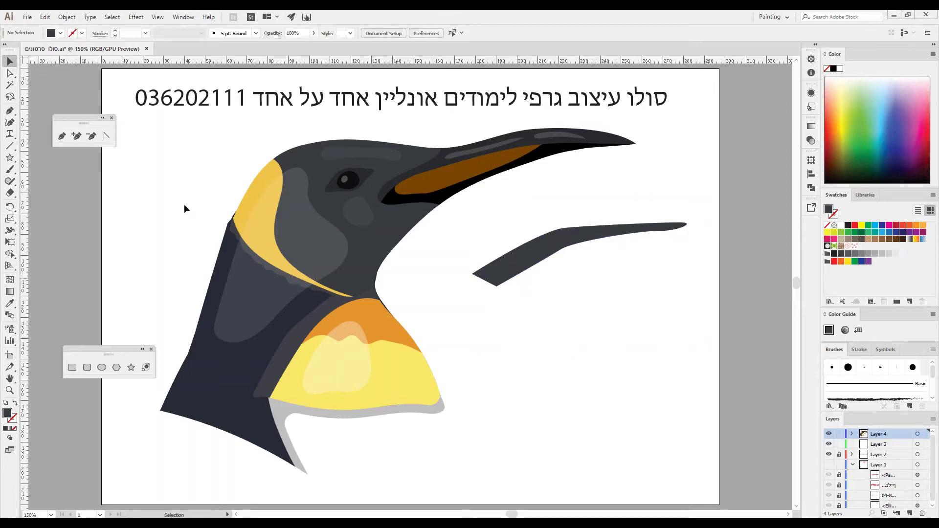
# Step: Draw a closed, hooked curved shape with white fill and black stroke in the empty area below the dark grey shape
pyautogui.click(6, 404)
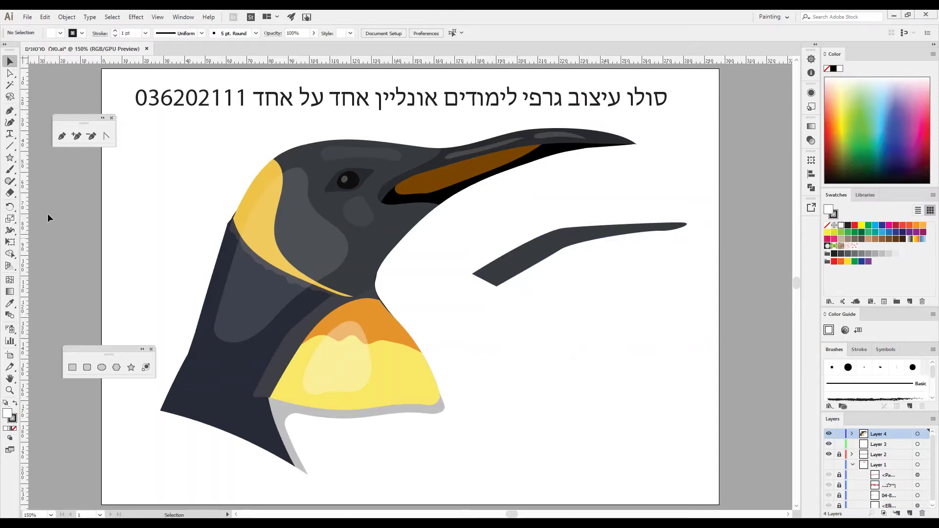
pyautogui.click(59, 137)
pyautogui.click(474, 353)
pyautogui.moveTo(542, 305); pyautogui.dragTo(563, 303)
pyautogui.click(641, 308)
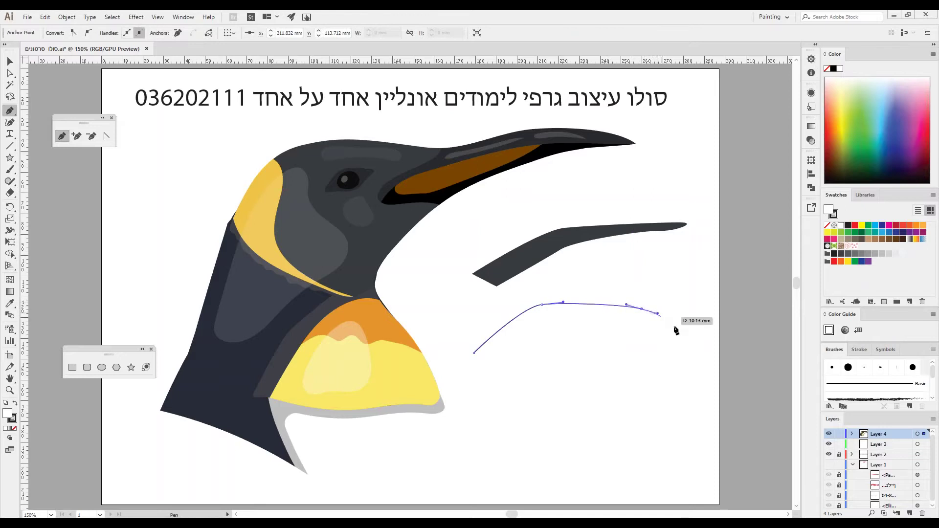
pyautogui.click(698, 347)
pyautogui.moveTo(700, 359); pyautogui.dragTo(703, 360)
pyautogui.moveTo(686, 410); pyautogui.dragTo(668, 423)
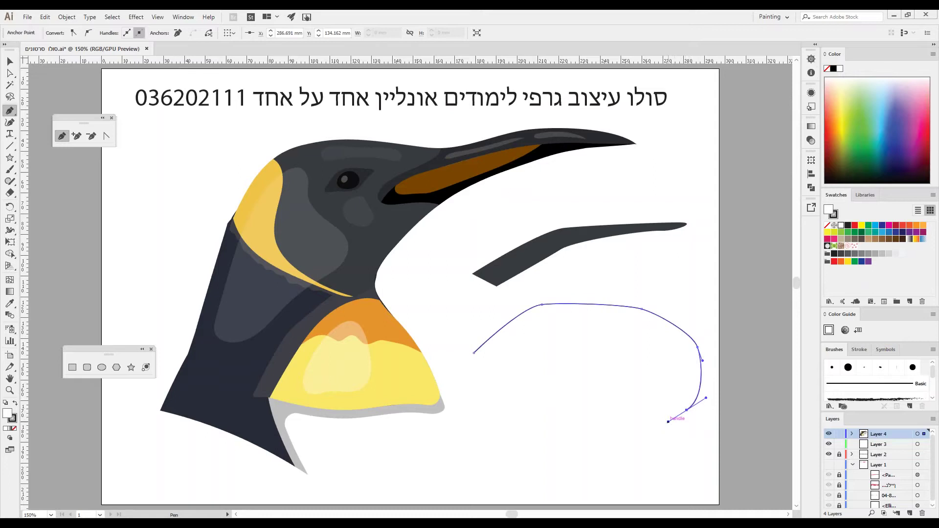
pyautogui.click(648, 401)
pyautogui.click(649, 401)
pyautogui.moveTo(639, 417); pyautogui.dragTo(638, 415)
pyautogui.moveTo(579, 398); pyautogui.dragTo(577, 409)
pyautogui.moveTo(576, 362); pyautogui.dragTo(595, 357)
pyautogui.moveTo(632, 325); pyautogui.dragTo(621, 316)
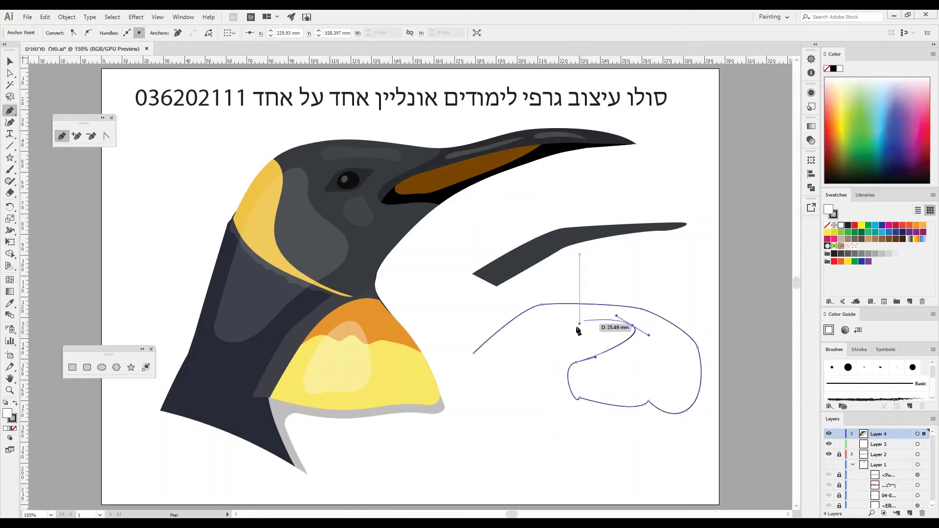
pyautogui.moveTo(557, 339); pyautogui.dragTo(547, 349)
pyautogui.moveTo(474, 353); pyautogui.dragTo(520, 307)
# Step: Narrow the left end of the dark grey shape by moving its lower corner anchor closer to the upper one
pyautogui.press('a')
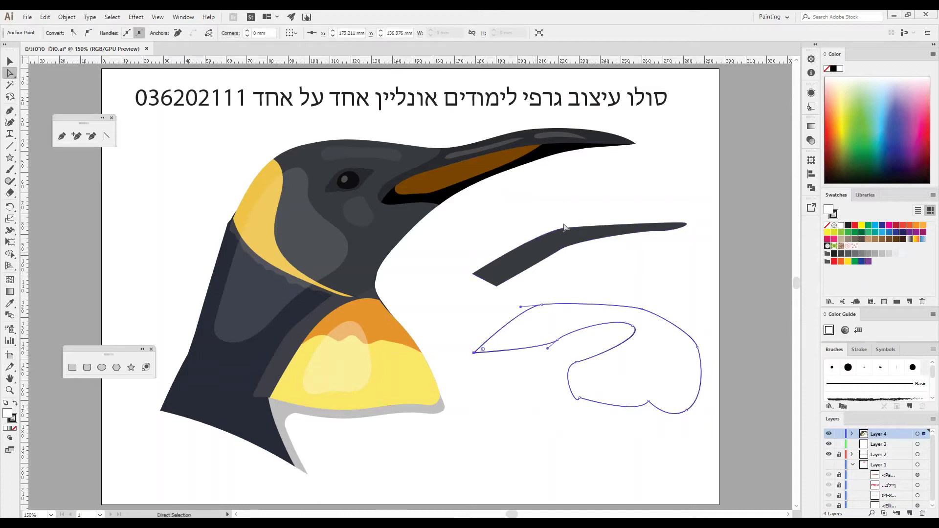
pyautogui.click(497, 286)
pyautogui.moveTo(496, 287); pyautogui.dragTo(481, 278)
pyautogui.click(560, 250)
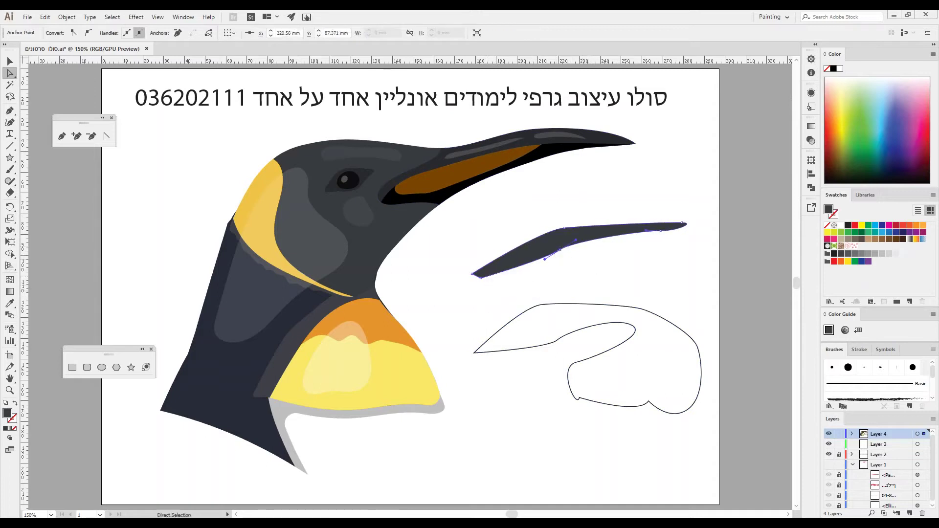
# Step: Reshape the upper edge of the dark grey shape into a fuller arc using its middle anchor's handle
pyautogui.click(10, 392)
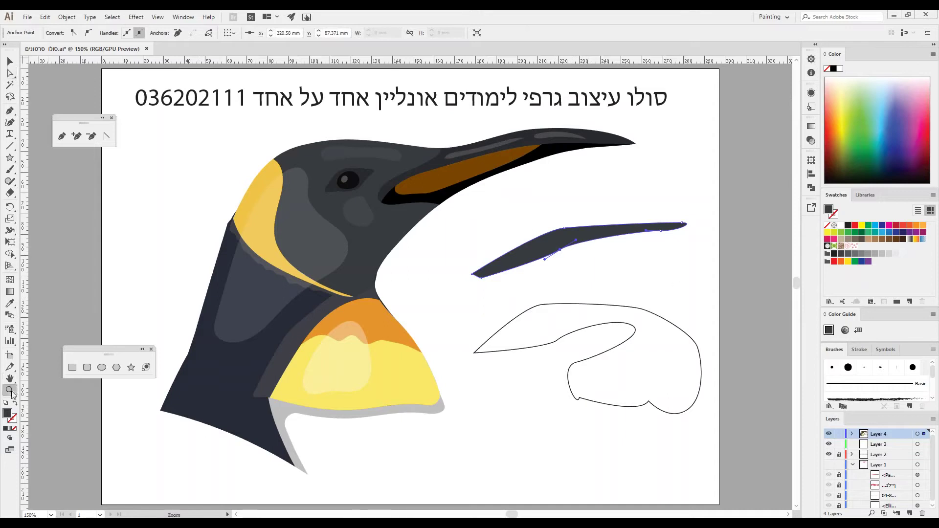
pyautogui.click(578, 253)
pyautogui.click(409, 272)
pyautogui.click(408, 291)
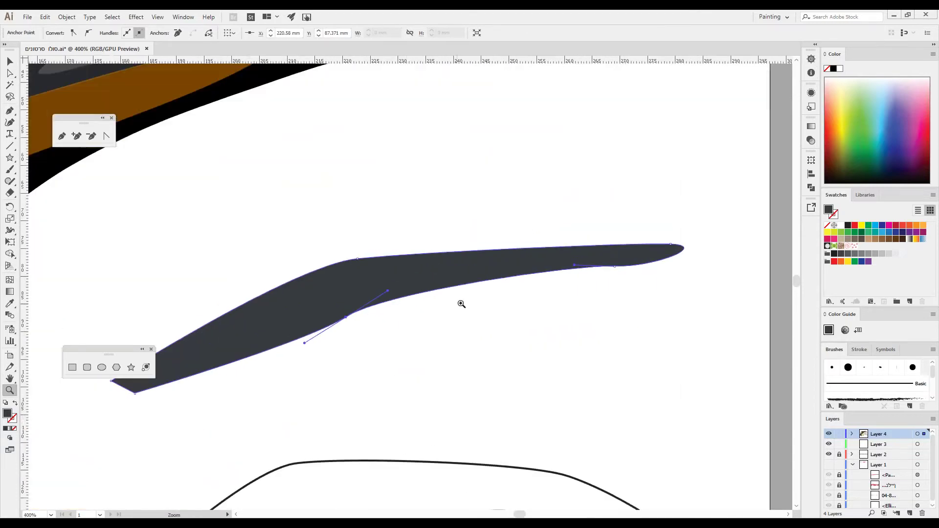
pyautogui.click(10, 73)
pyautogui.moveTo(328, 242); pyautogui.dragTo(370, 274)
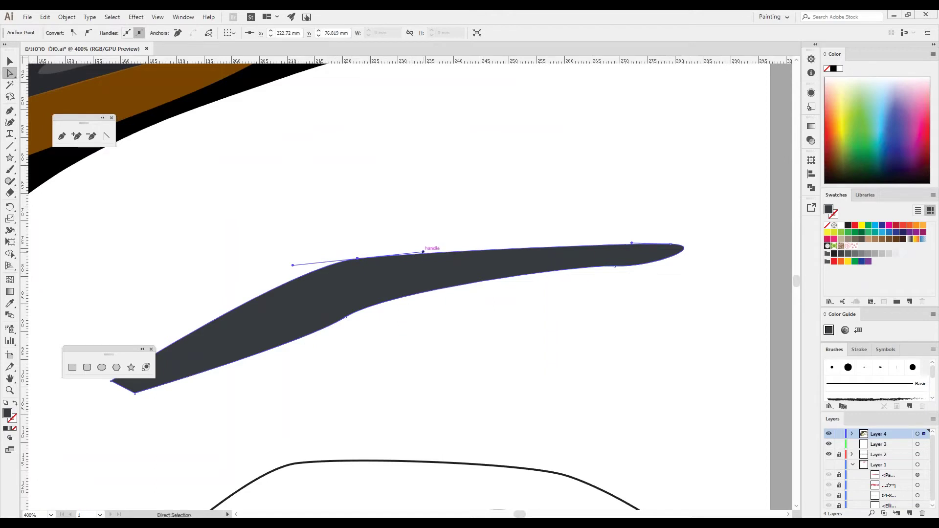
pyautogui.moveTo(337, 228); pyautogui.dragTo(367, 275)
pyautogui.moveTo(424, 253); pyautogui.dragTo(456, 236)
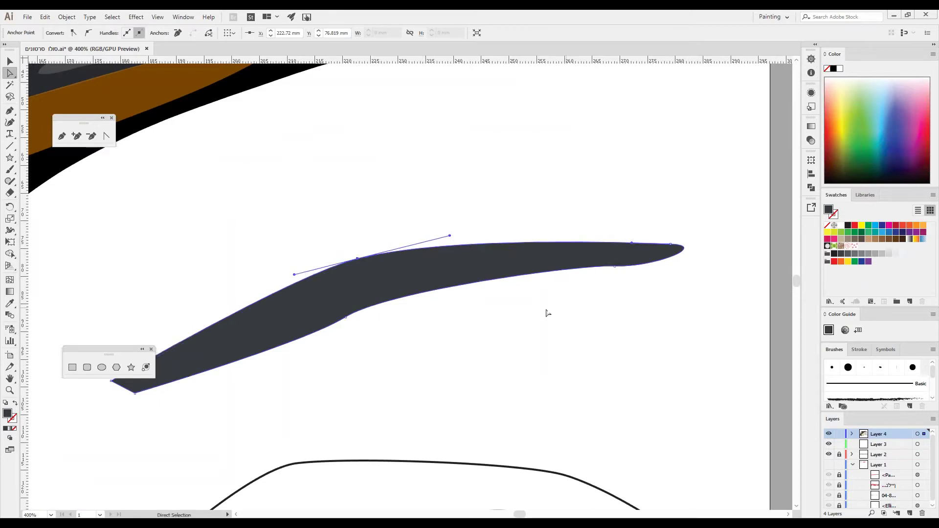
# Step: Smooth the lower edge of the dark grey shape and convert its rounded right tip to a sharp corner
pyautogui.moveTo(382, 333); pyautogui.dragTo(402, 298)
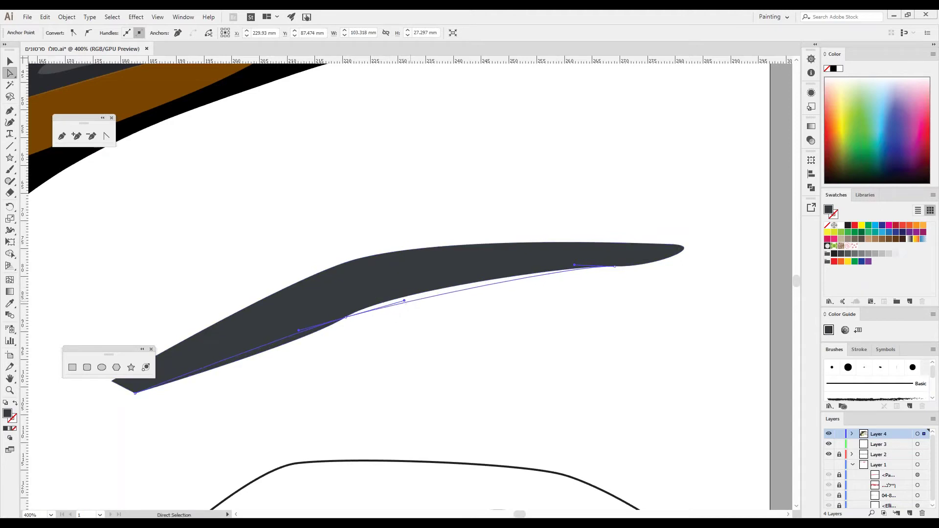
pyautogui.moveTo(700, 227); pyautogui.dragTo(656, 313)
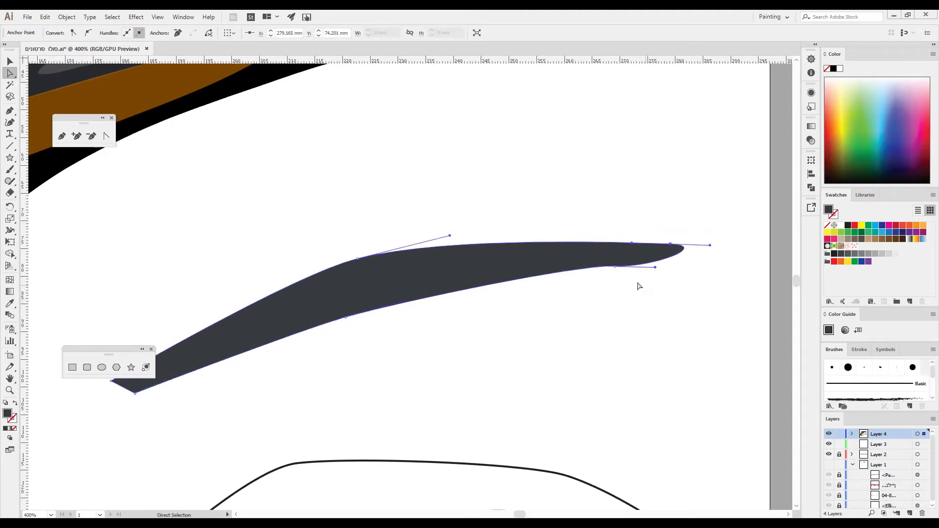
pyautogui.moveTo(656, 268); pyautogui.dragTo(657, 262)
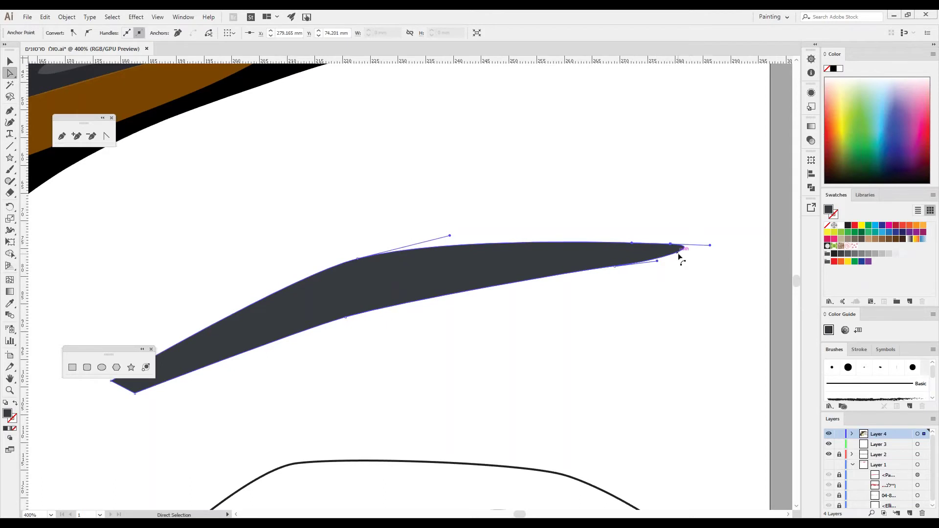
pyautogui.click(106, 136)
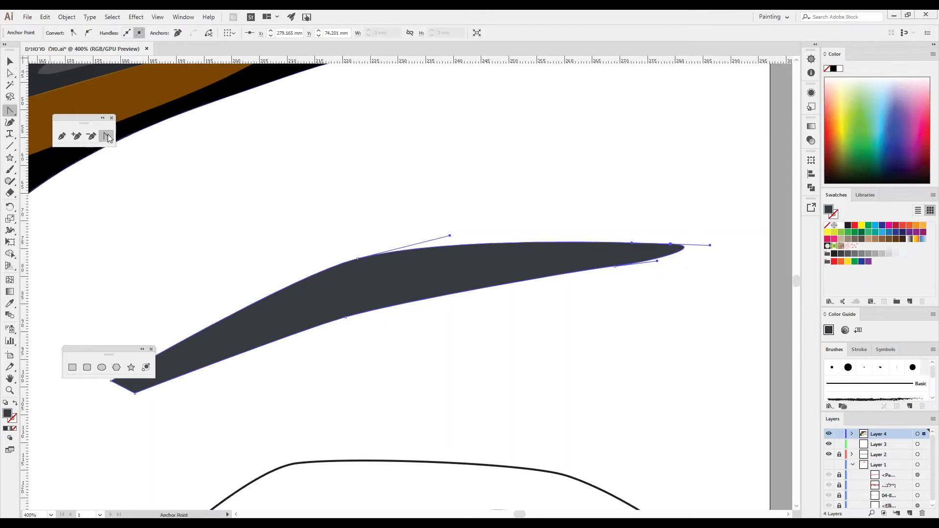
pyautogui.click(670, 245)
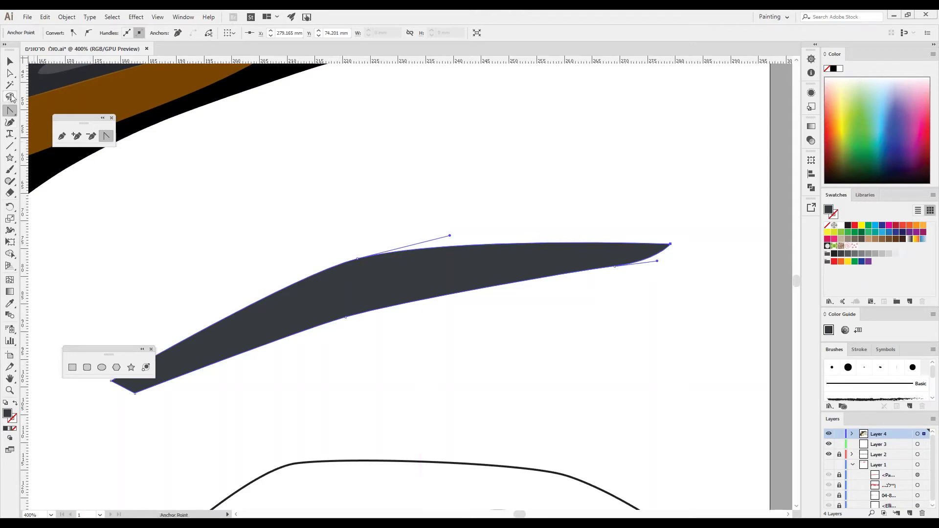
# Step: Lengthen both handles of the upper middle anchor to smooth the dark grey shape's top curve
pyautogui.click(10, 73)
pyautogui.click(358, 259)
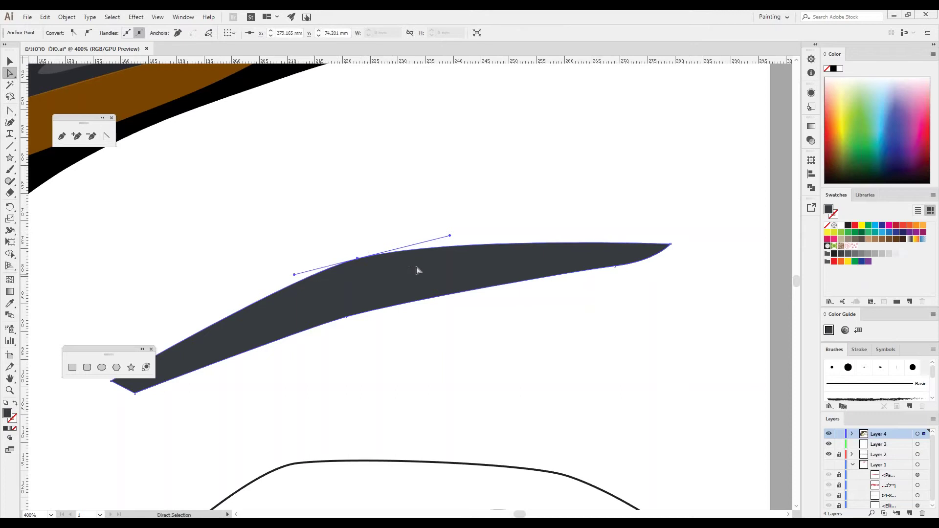
pyautogui.moveTo(450, 236); pyautogui.dragTo(499, 232)
pyautogui.moveTo(318, 247); pyautogui.dragTo(385, 289)
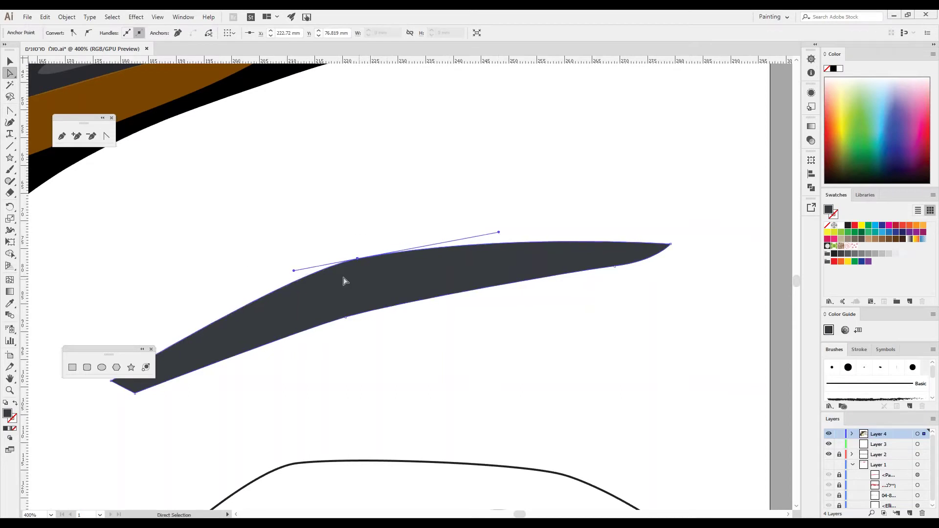
pyautogui.moveTo(292, 271); pyautogui.dragTo(227, 288)
pyautogui.click(459, 378)
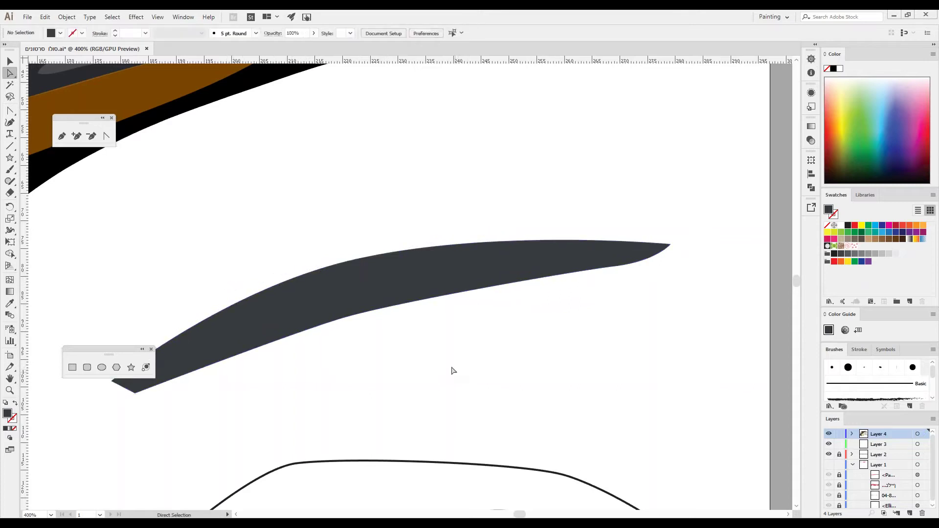
# Step: Draw a slim, closed highlight shape inside the dark grey shape, following its curve
pyautogui.click(62, 137)
pyautogui.moveTo(236, 317); pyautogui.dragTo(363, 295)
pyautogui.moveTo(432, 264); pyautogui.dragTo(532, 264)
pyautogui.moveTo(381, 281); pyautogui.dragTo(414, 275)
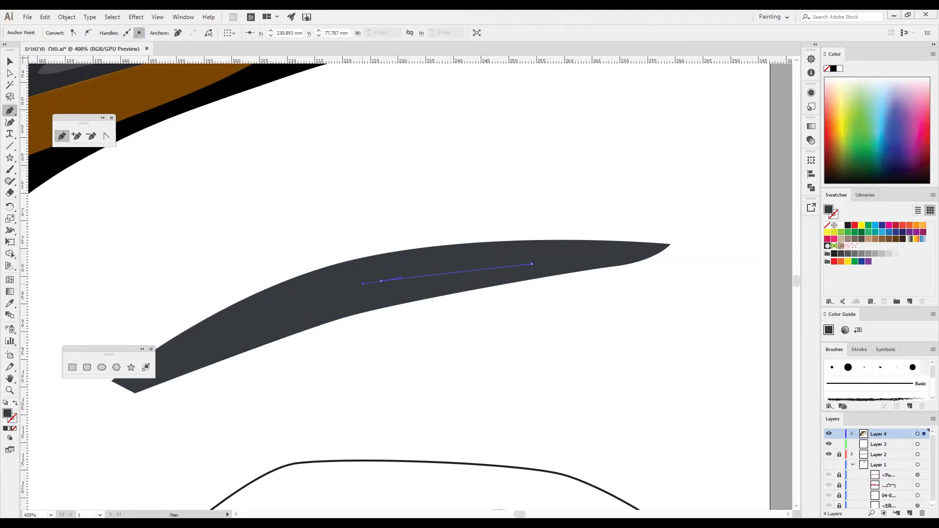
pyautogui.click(236, 318)
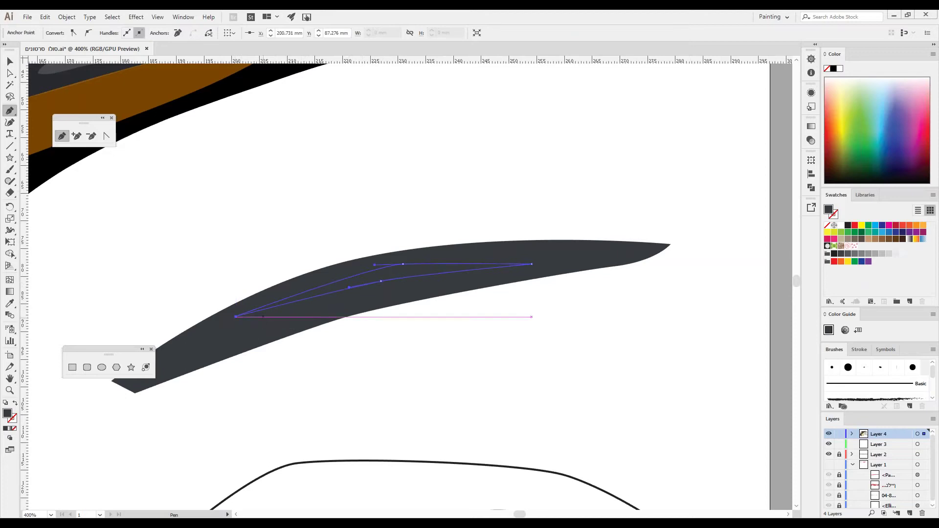
# Step: Set the fill of the highlight shape to blue-grey #46637A
pyautogui.doubleClick(7, 415)
pyautogui.moveTo(325, 243); pyautogui.dragTo(355, 213)
pyautogui.click(533, 152)
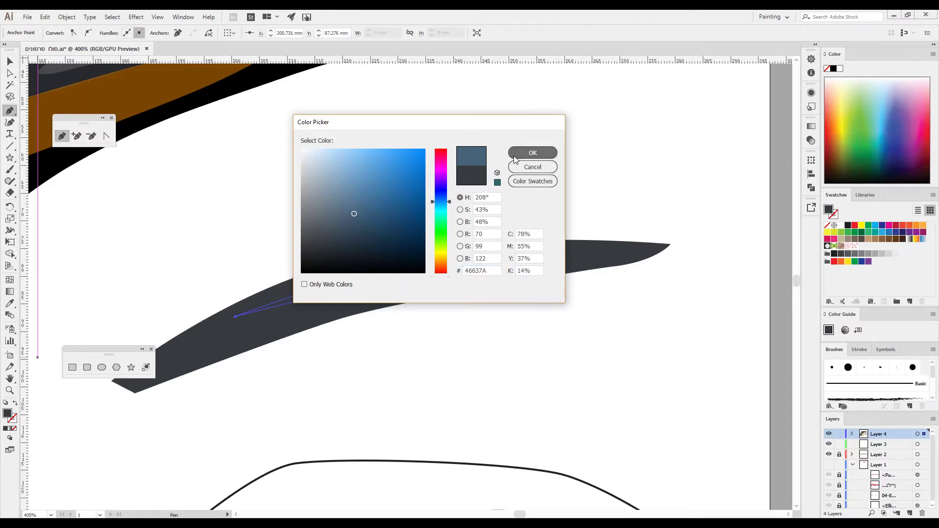
pyautogui.press('v')
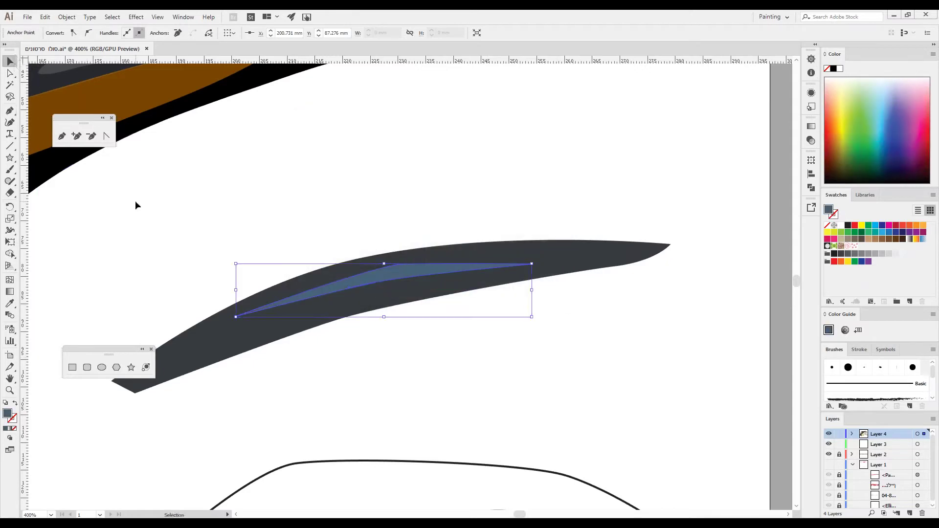
pyautogui.click(96, 324)
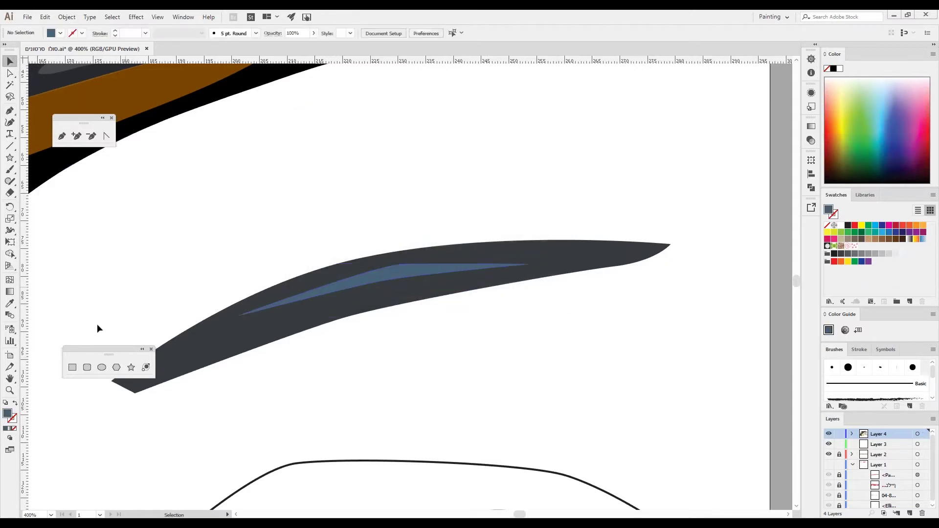
pyautogui.doubleClick(10, 379)
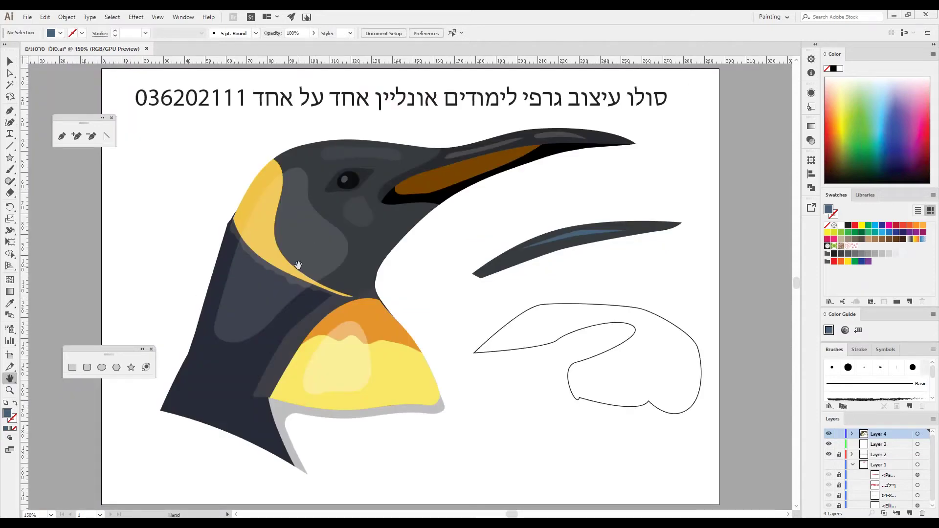
# Step: Set the opacity of the blue-grey highlight inside the slim dark grey shape to 31%
pyautogui.click(10, 73)
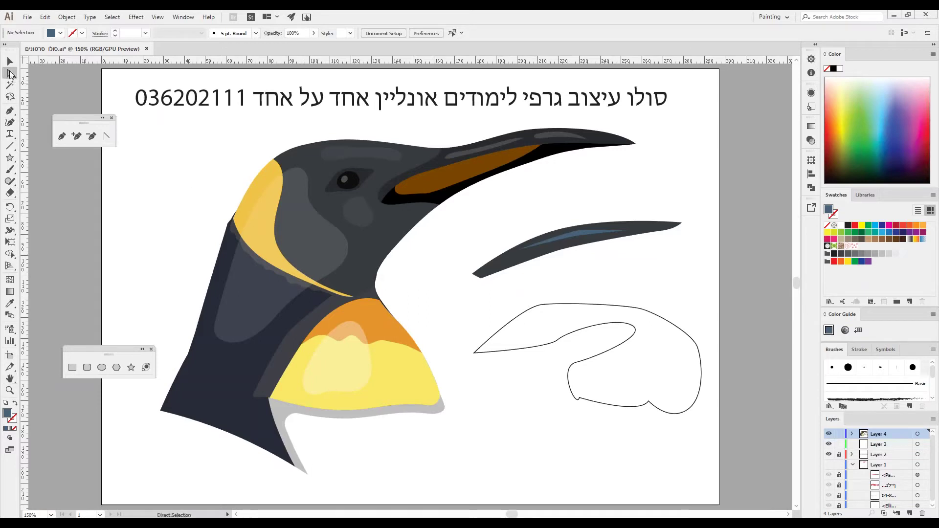
pyautogui.click(9, 391)
pyautogui.click(583, 248)
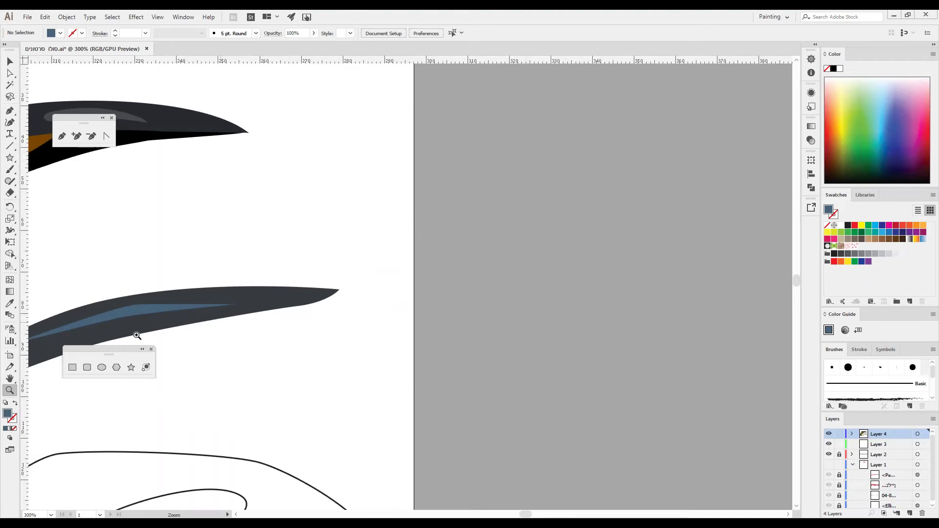
pyautogui.click(10, 379)
pyautogui.moveTo(212, 301); pyautogui.dragTo(512, 207)
pyautogui.click(10, 74)
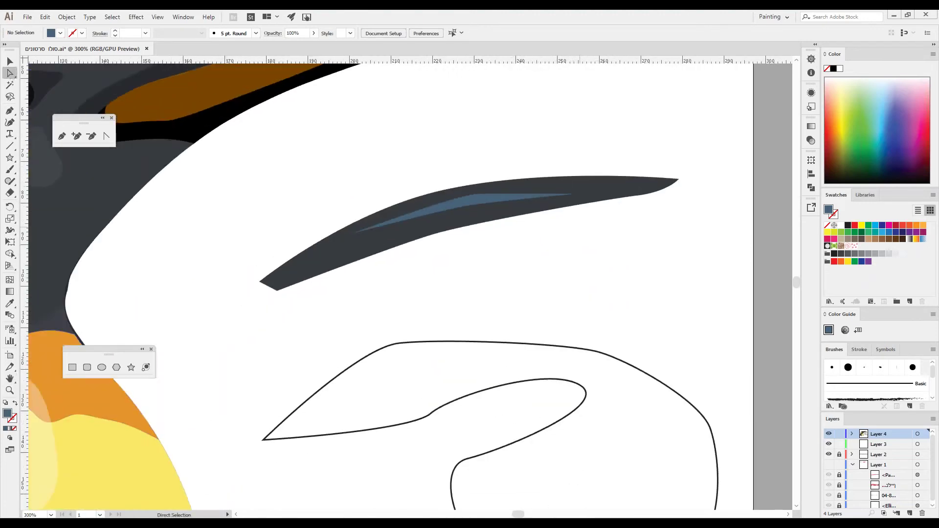
pyautogui.click(486, 203)
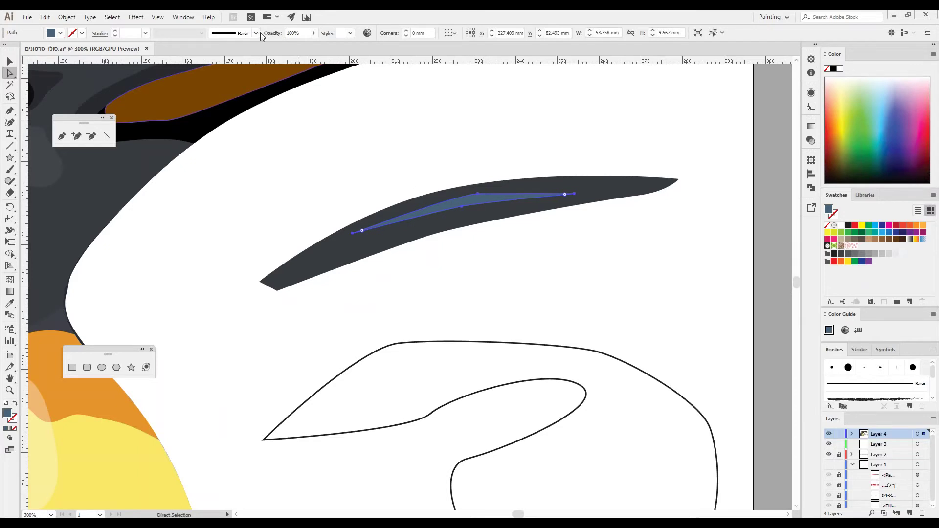
pyautogui.click(314, 34)
pyautogui.moveTo(312, 47); pyautogui.dragTo(288, 49)
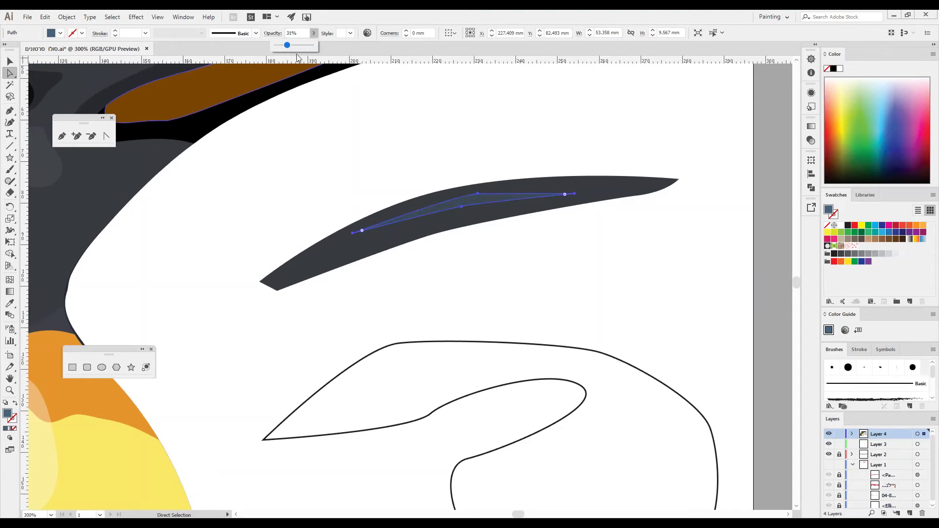
pyautogui.click(421, 113)
pyautogui.click(470, 206)
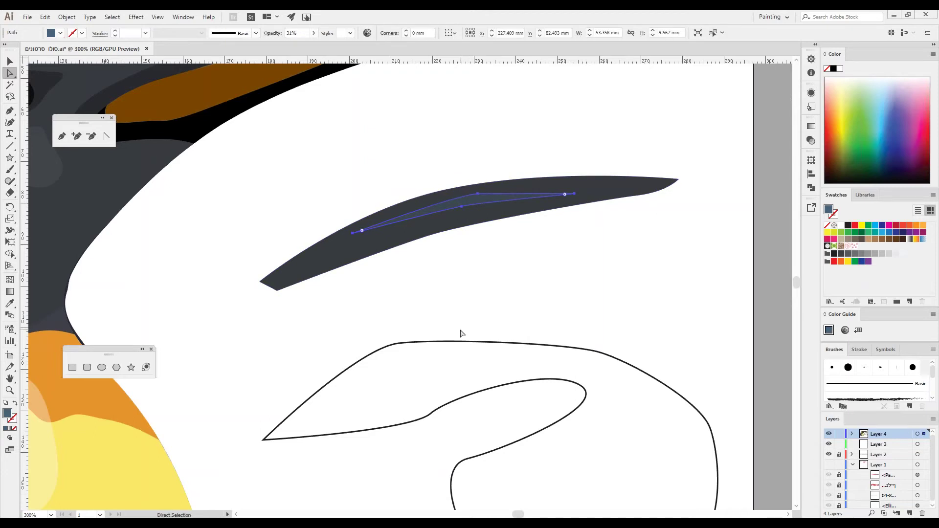
pyautogui.hotkey('ctrl', '0')
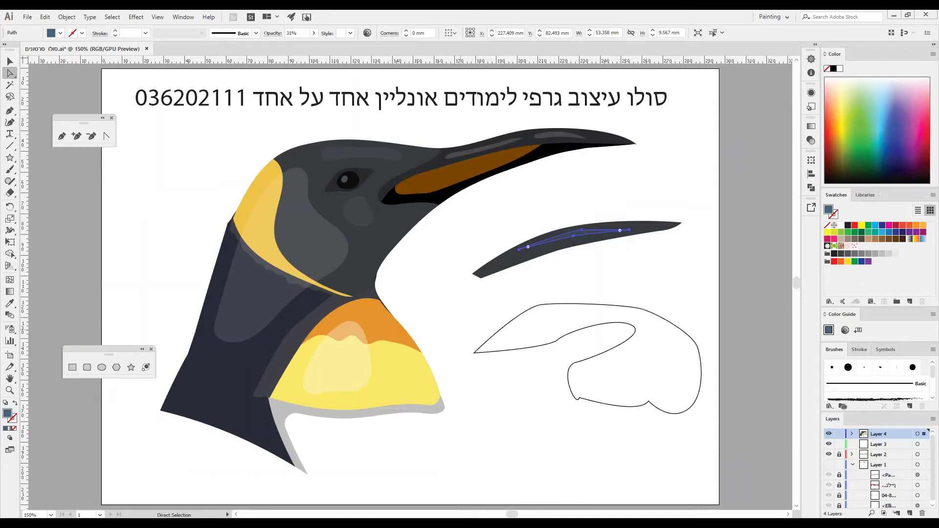
# Step: Draw a closed white shape about 84 × 52 mm across the penguin's lower neck and chest, reusing the large neck highlight's white fill
pyautogui.click(278, 262)
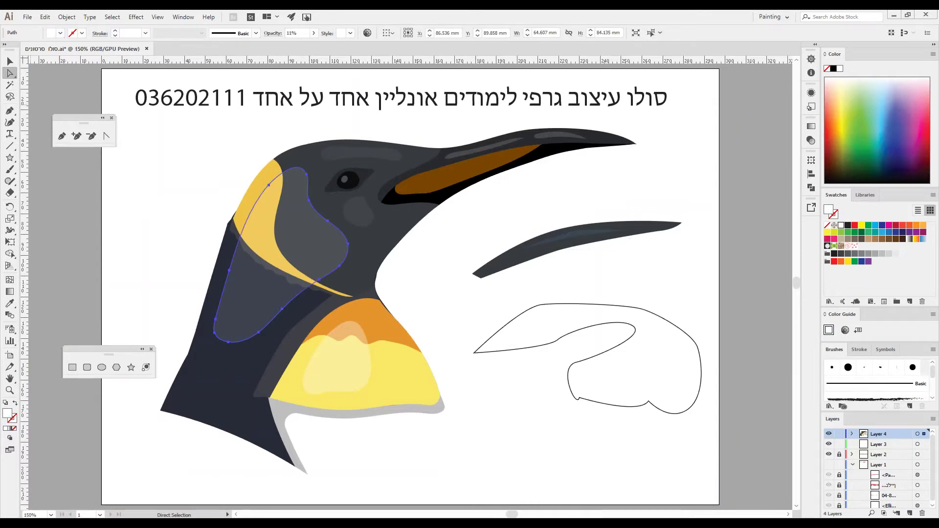
pyautogui.click(62, 136)
pyautogui.click(226, 370)
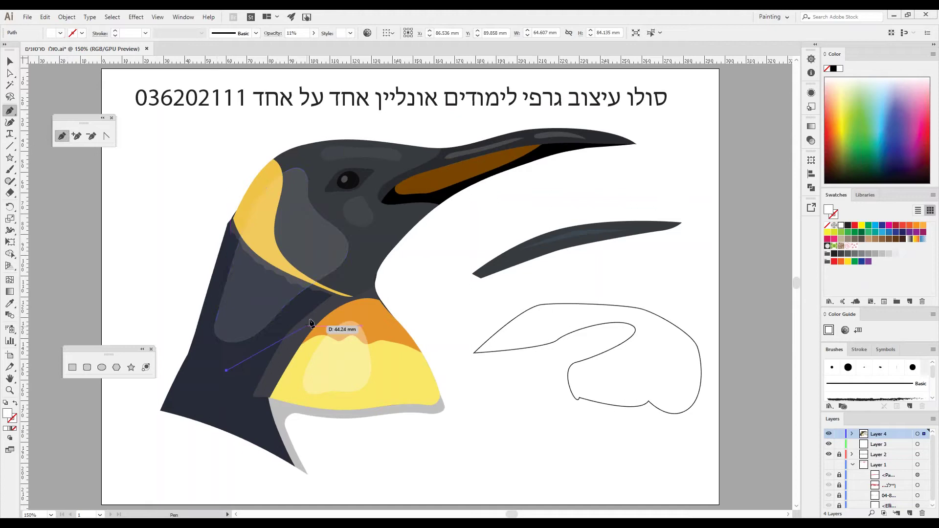
pyautogui.click(320, 301)
pyautogui.moveTo(389, 378); pyautogui.dragTo(411, 369)
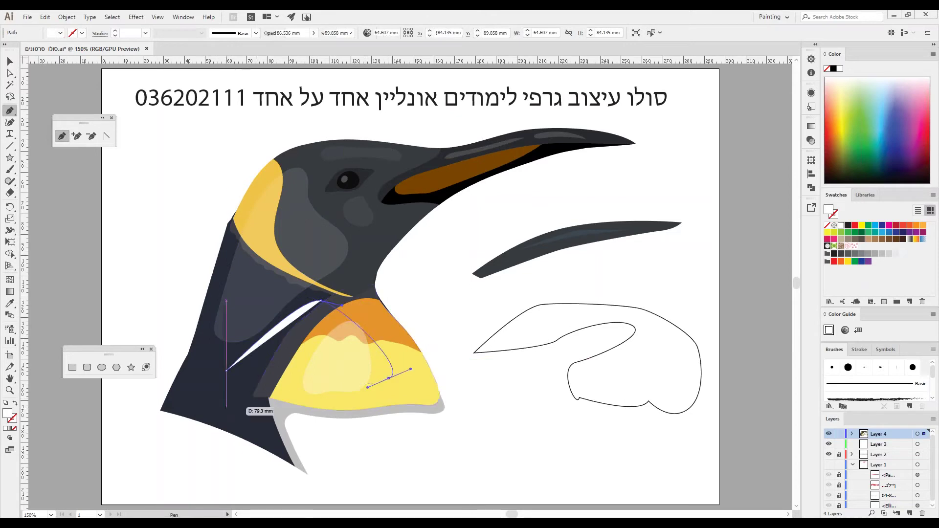
pyautogui.moveTo(227, 407); pyautogui.dragTo(209, 413)
pyautogui.click(226, 370)
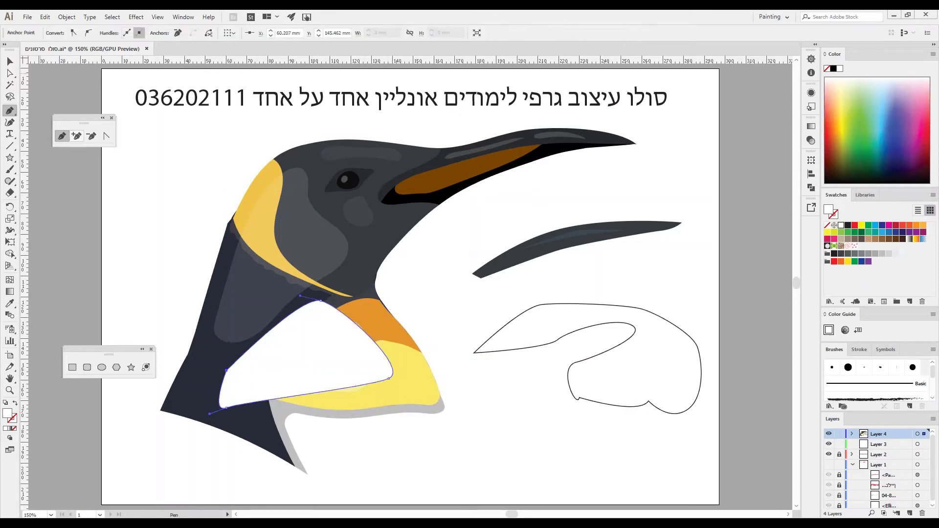
pyautogui.press('a')
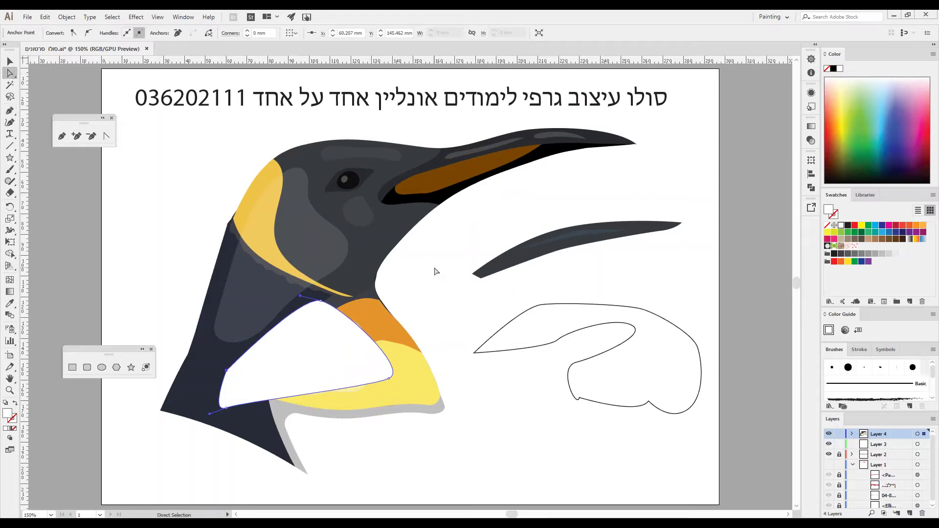
pyautogui.click(436, 272)
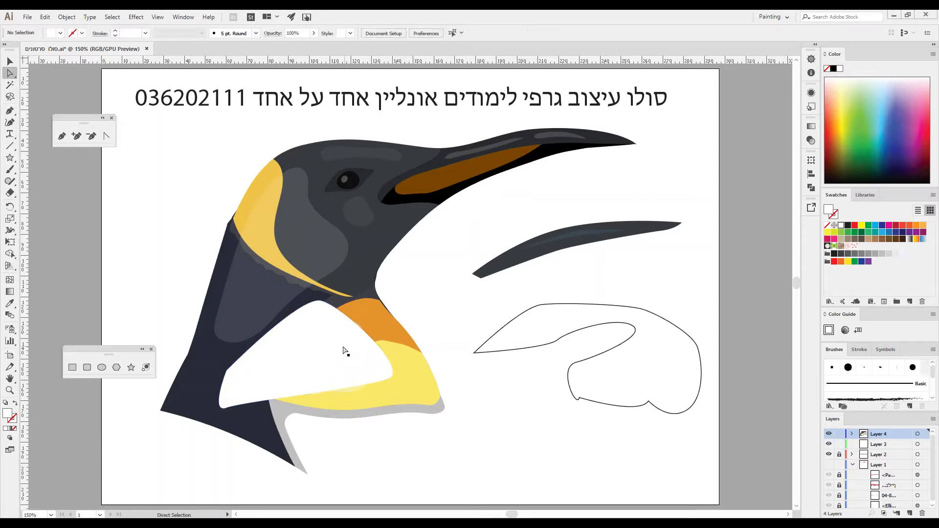
# Step: Set the opacity of the white shape over the penguin's neck and chest to 18%
pyautogui.click(304, 352)
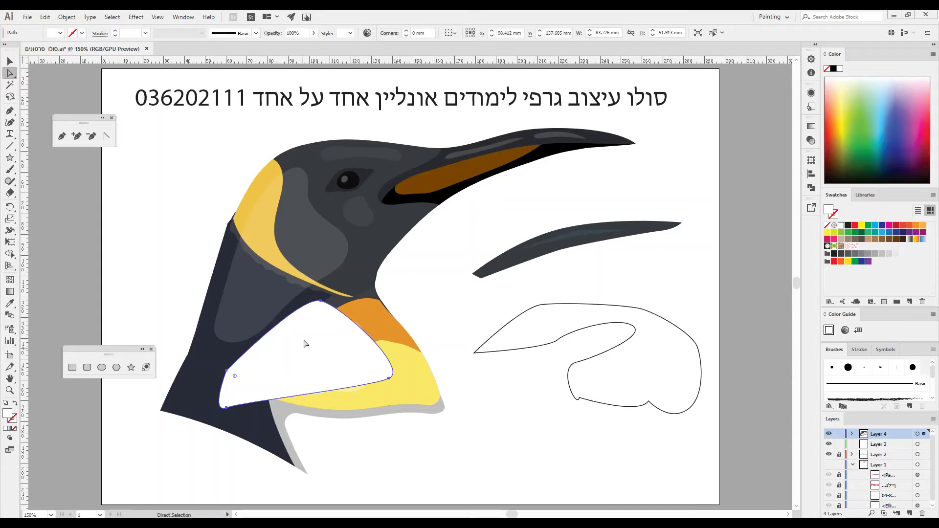
pyautogui.click(314, 33)
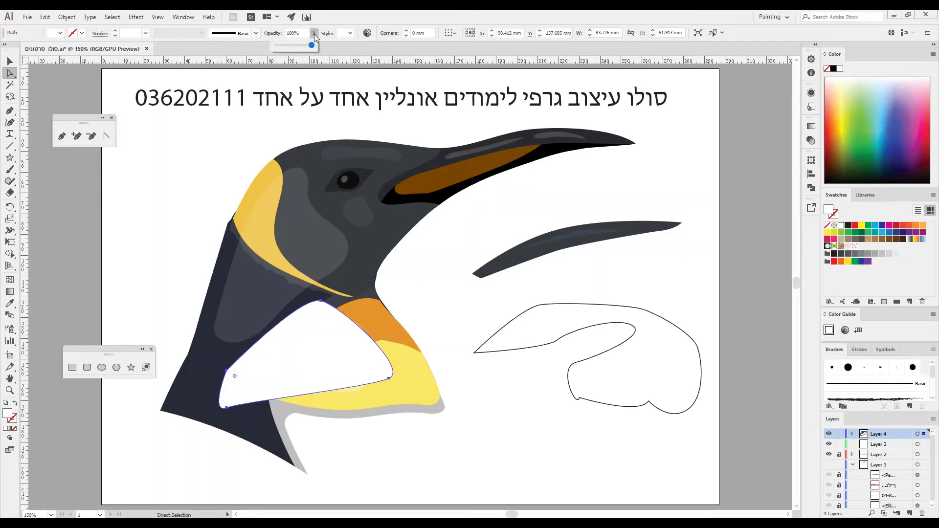
pyautogui.moveTo(300, 46); pyautogui.dragTo(299, 45)
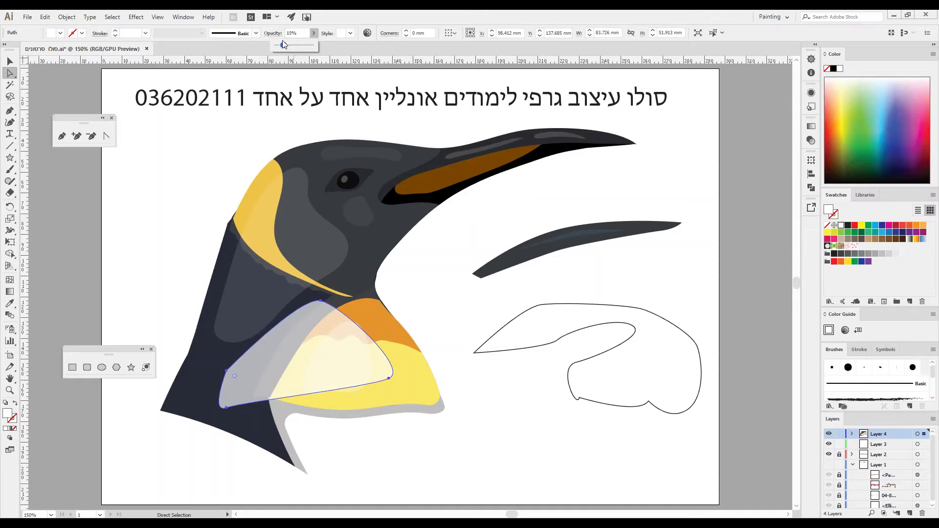
pyautogui.click(458, 308)
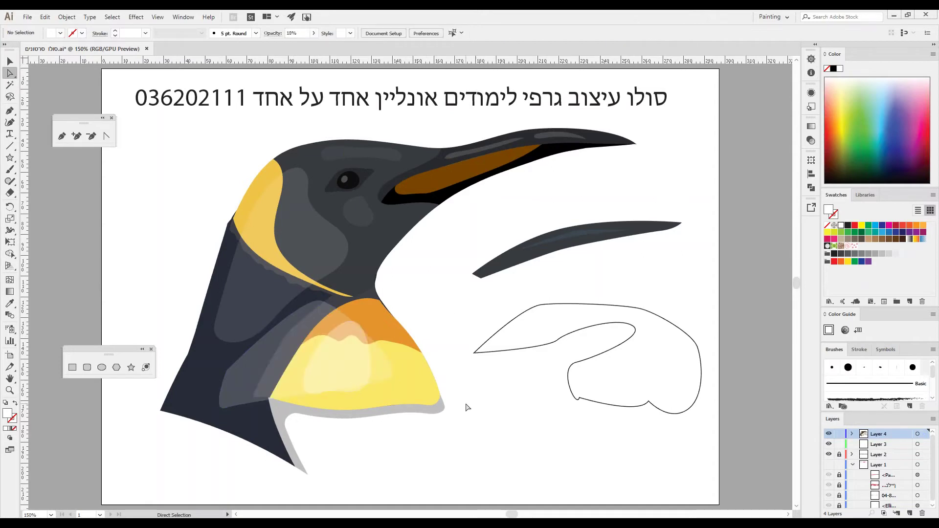
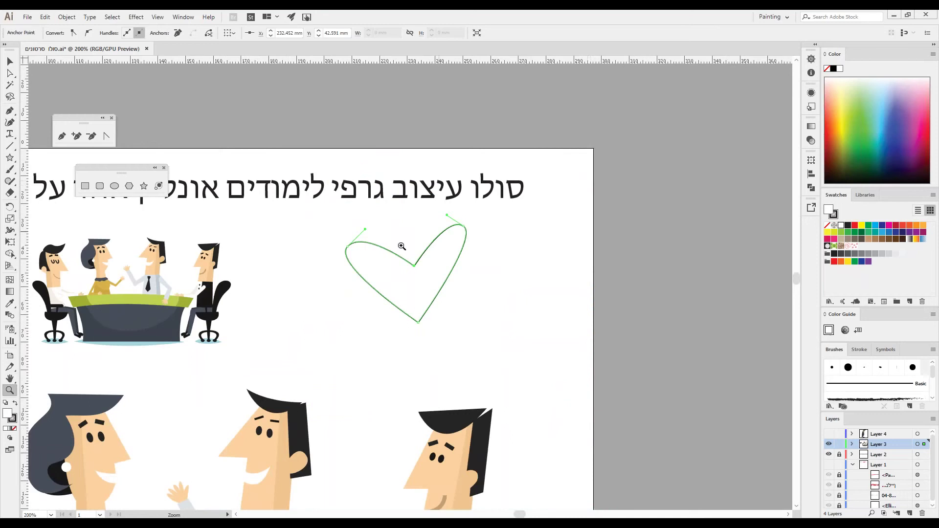
# Step: Pull the heart's lower tip anchor downward to make the heart taller
pyautogui.click(401, 280)
pyautogui.press('a')
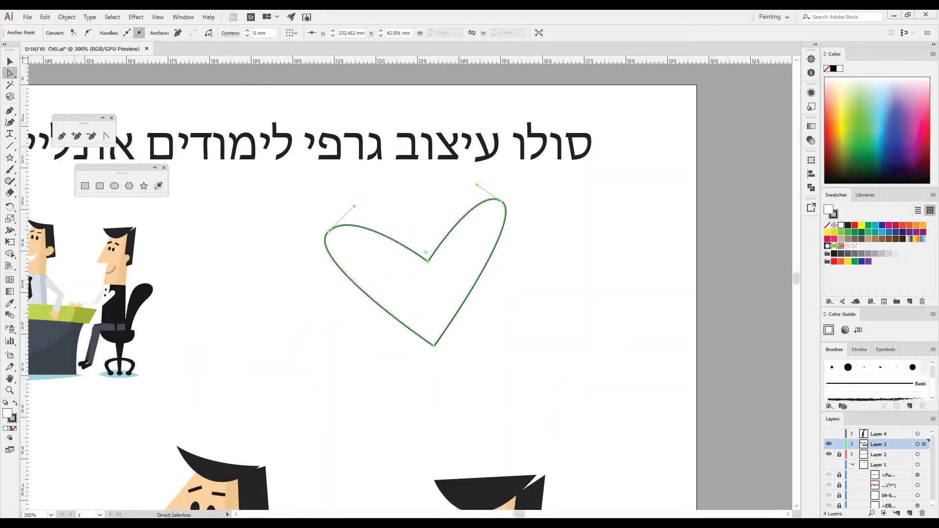
pyautogui.click(446, 325)
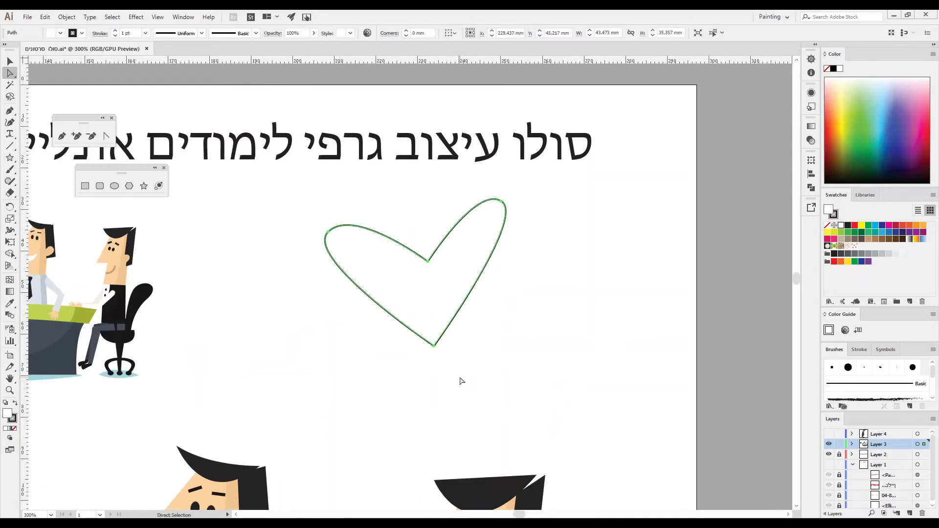
pyautogui.click(432, 346)
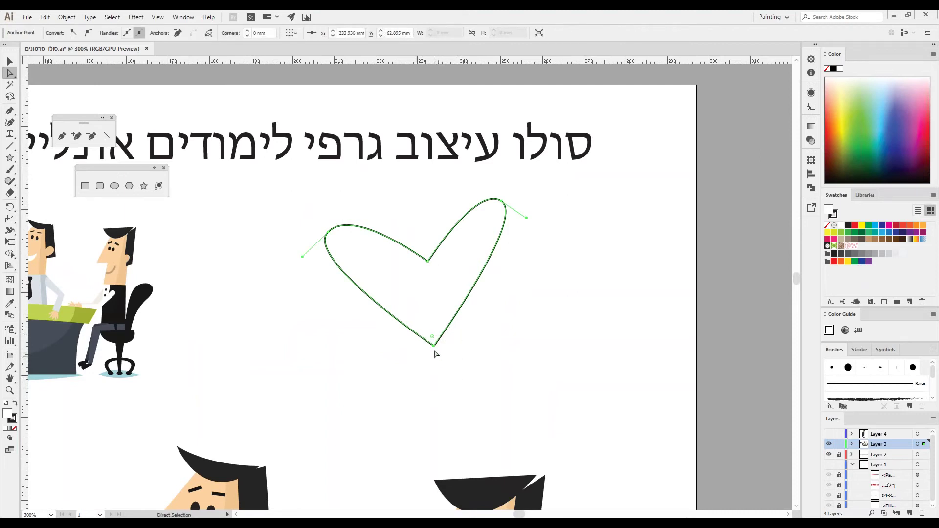
pyautogui.moveTo(434, 346); pyautogui.dragTo(426, 409)
# Step: Widen the heart's right lobe by moving its anchor outward and adjusting the curve handle
pyautogui.click(504, 201)
pyautogui.moveTo(503, 201); pyautogui.dragTo(589, 284)
pyautogui.moveTo(511, 196); pyautogui.dragTo(494, 177)
# Step: Move the heart's left lobe anchor outward and lengthen both its handles to round the lobe like the right one
pyautogui.moveTo(327, 234); pyautogui.dragTo(288, 229)
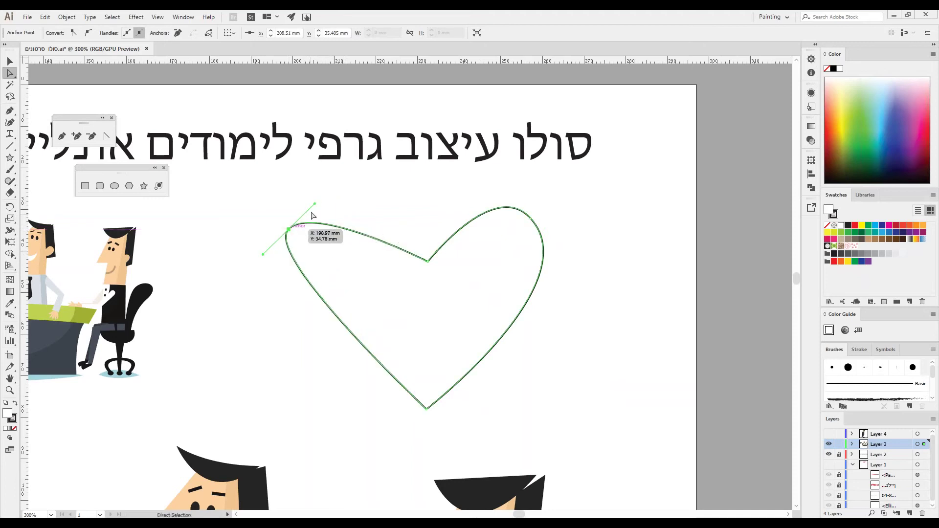
pyautogui.moveTo(318, 201); pyautogui.dragTo(339, 176)
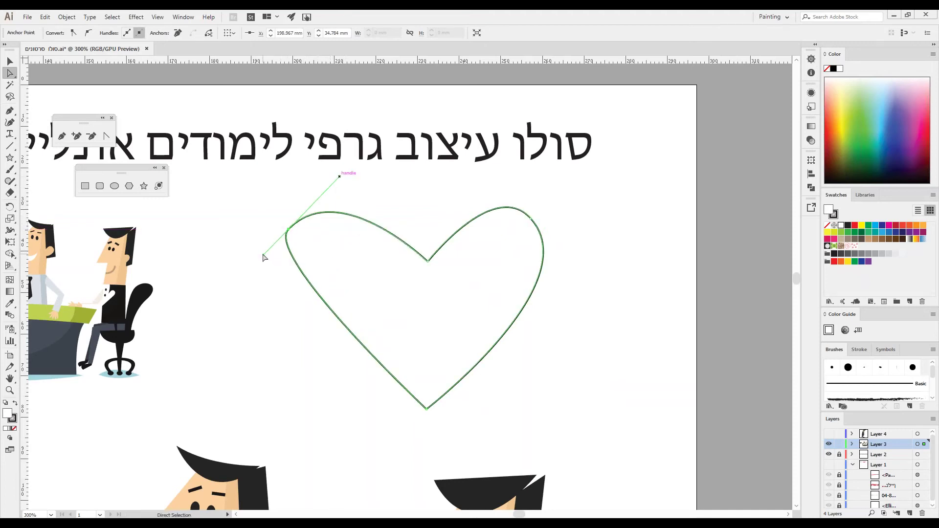
pyautogui.moveTo(264, 256); pyautogui.dragTo(237, 306)
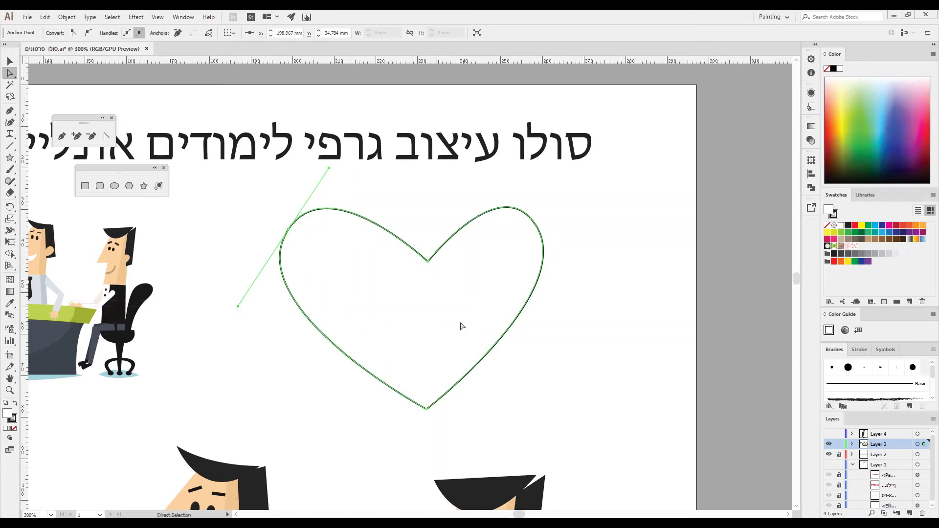
pyautogui.hotkey('ctrl', '0')
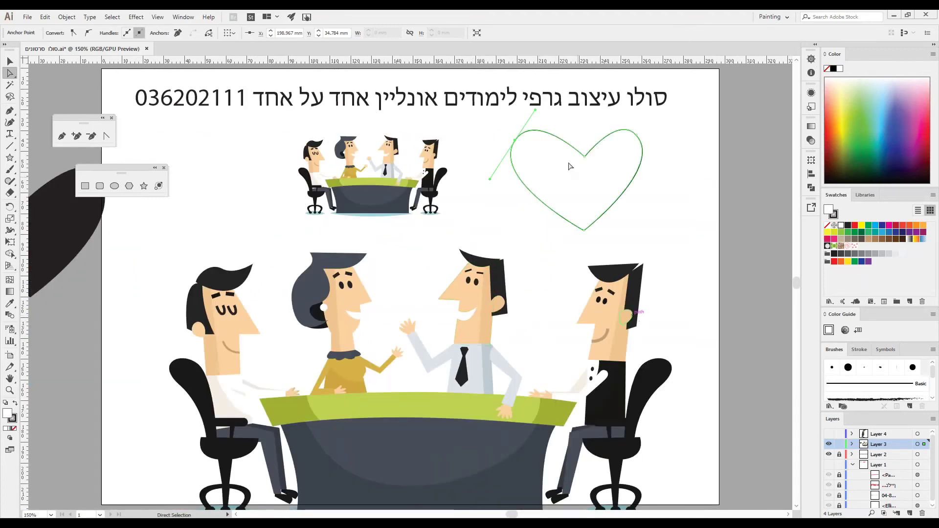
# Step: Move the heart off the artboard's left edge and place a copy of the rightmost man's face shape above his head
pyautogui.moveTo(587, 177); pyautogui.dragTo(69, 313)
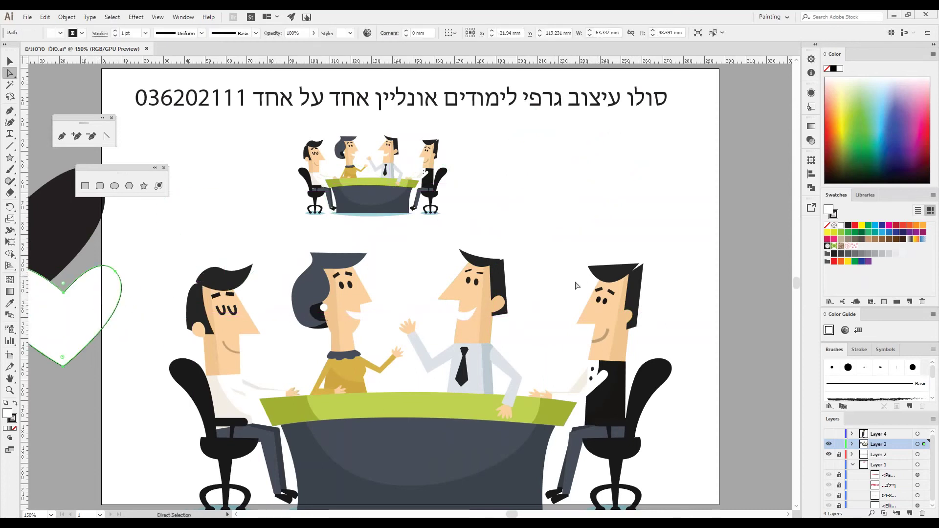
pyautogui.click(600, 317)
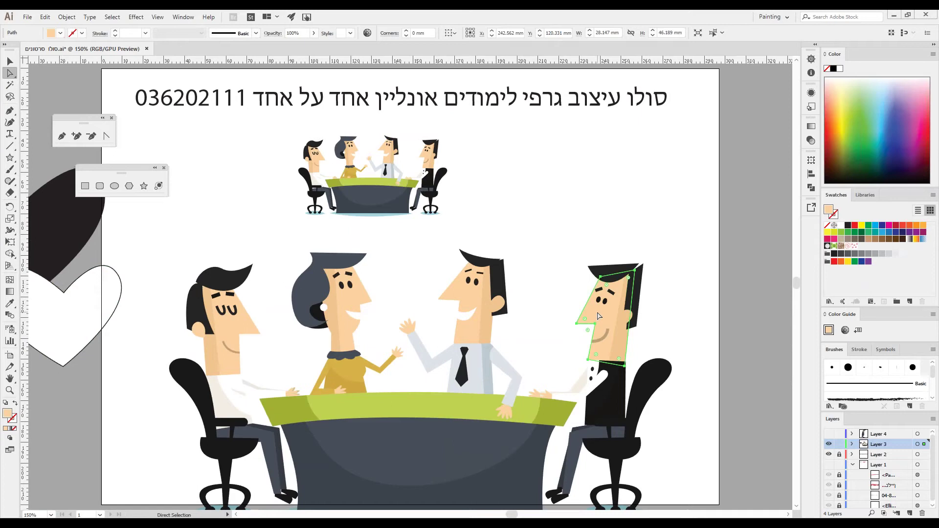
pyautogui.moveTo(596, 322); pyautogui.dragTo(595, 193)
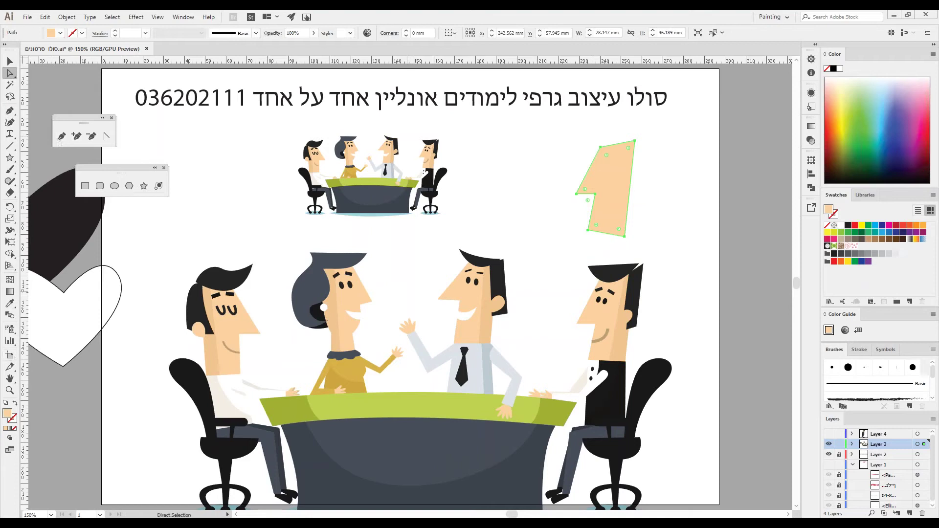
pyautogui.click(550, 223)
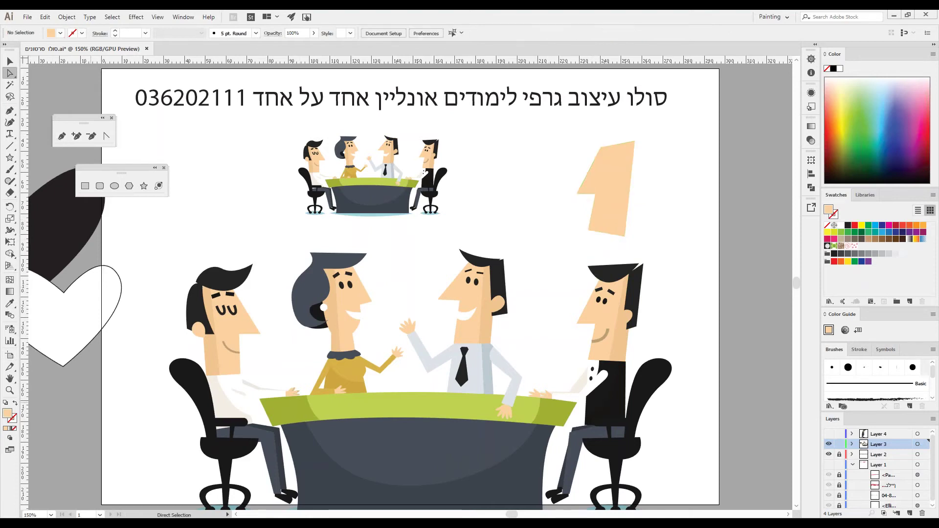
# Step: Trace a closed straight-sided outline around the loose face shape with the Pen tool, using no fill and the default black 1 pt stroke
pyautogui.click(5, 403)
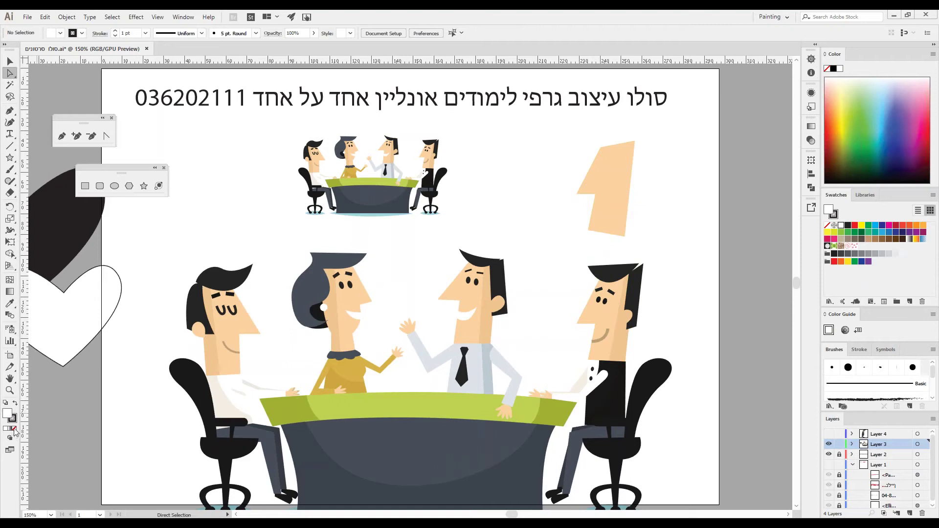
pyautogui.click(14, 429)
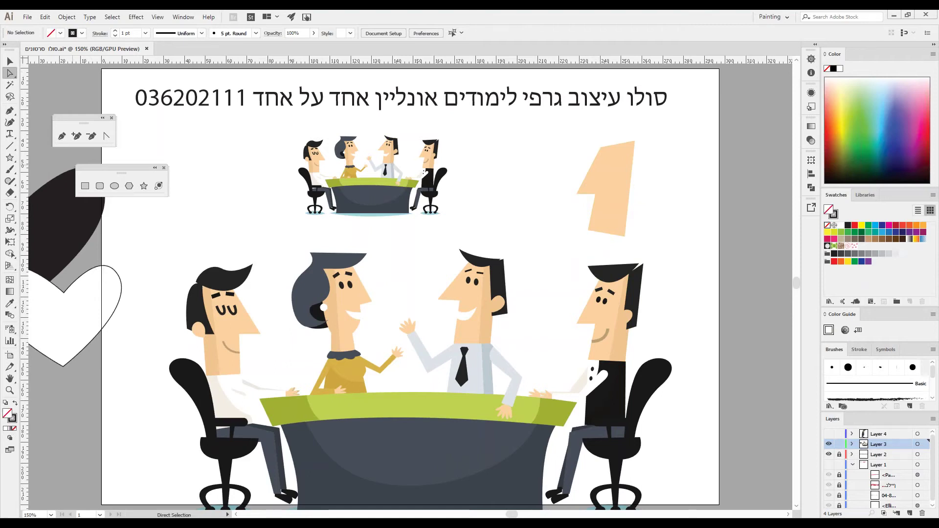
pyautogui.click(63, 137)
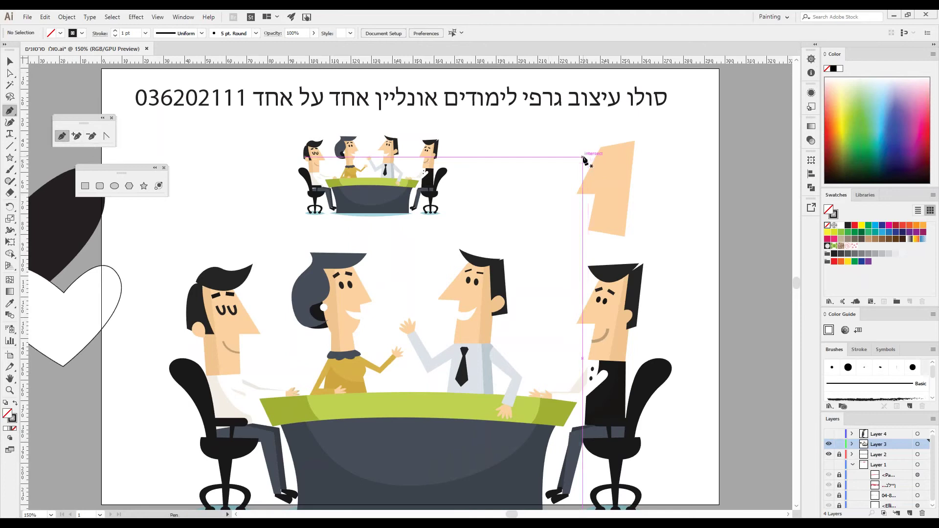
pyautogui.click(640, 128)
pyautogui.click(599, 139)
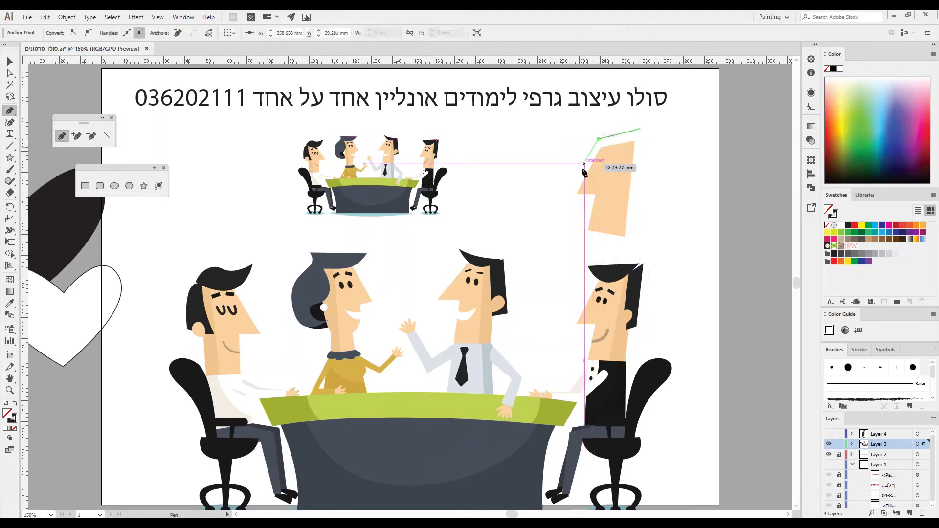
pyautogui.click(570, 198)
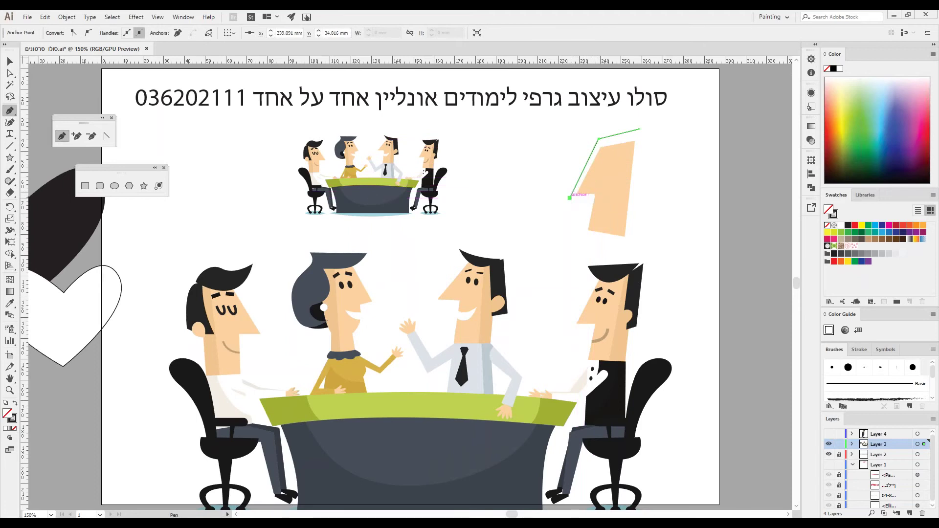
pyautogui.click(588, 198)
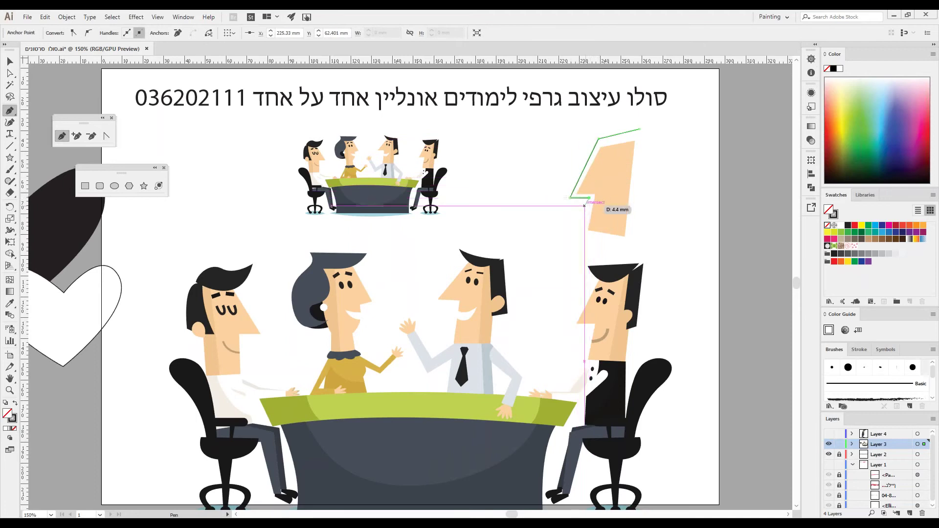
pyautogui.click(580, 233)
pyautogui.click(629, 240)
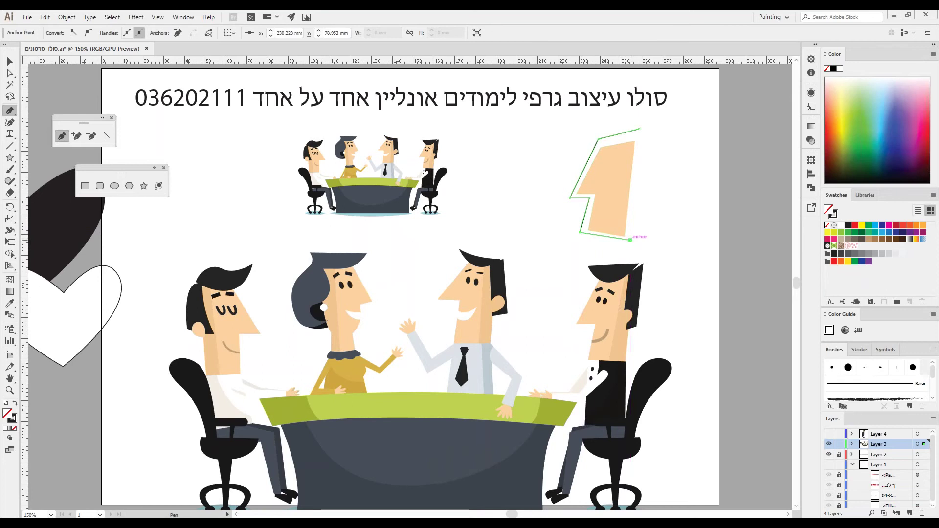
pyautogui.click(639, 129)
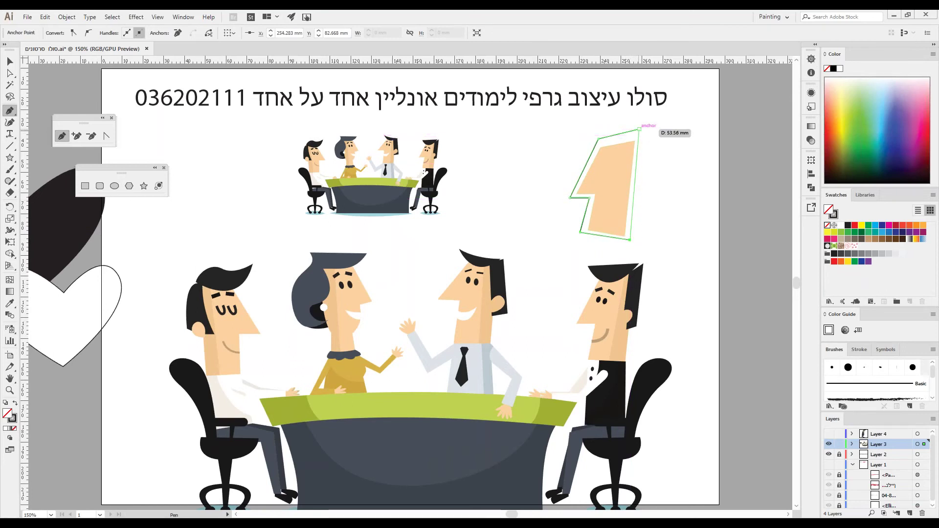
pyautogui.press('v')
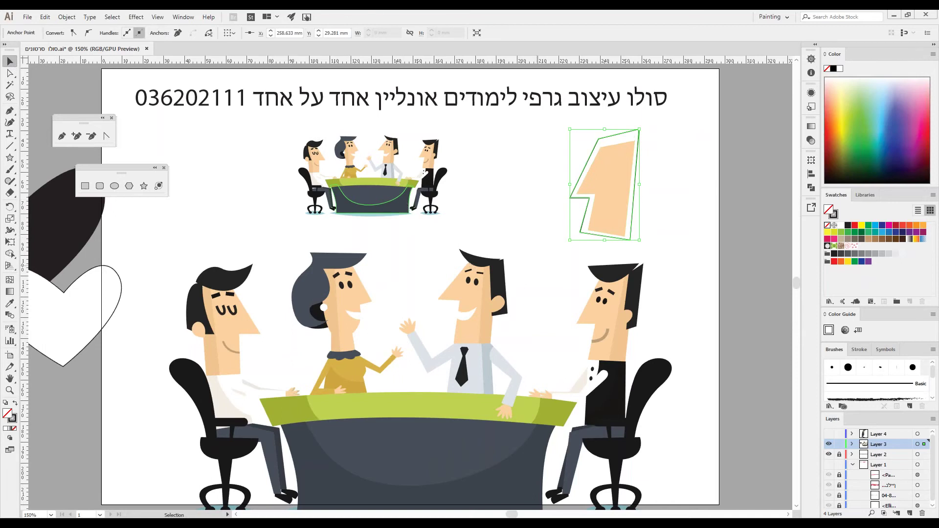
# Step: Delete the loose face shape together with the outline traced around it
pyautogui.hotkey('ctrl', 'a')
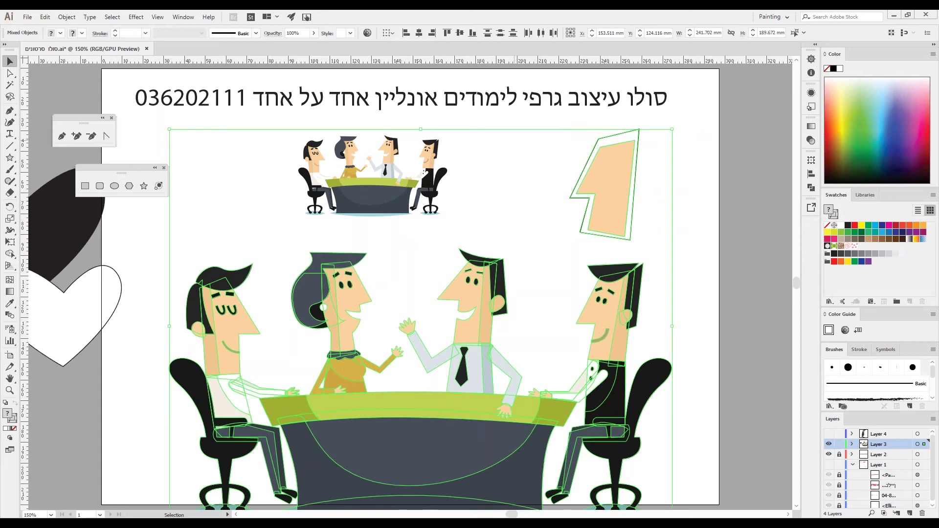
pyautogui.click(9, 73)
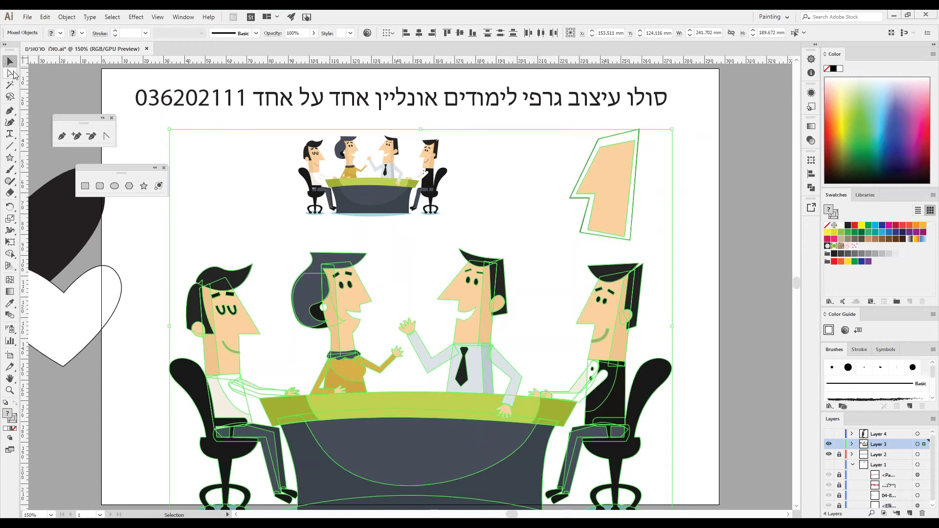
pyautogui.click(600, 210)
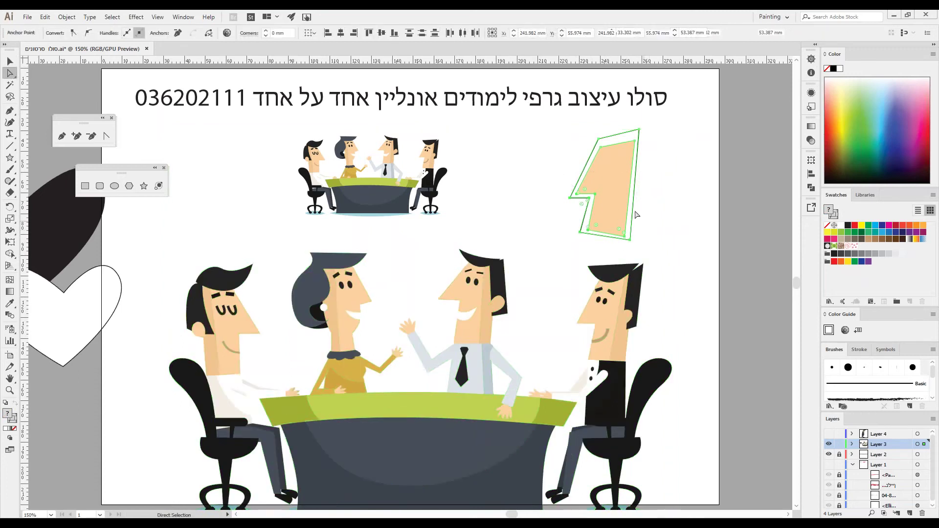
pyautogui.press('Delete')
pyautogui.click(671, 179)
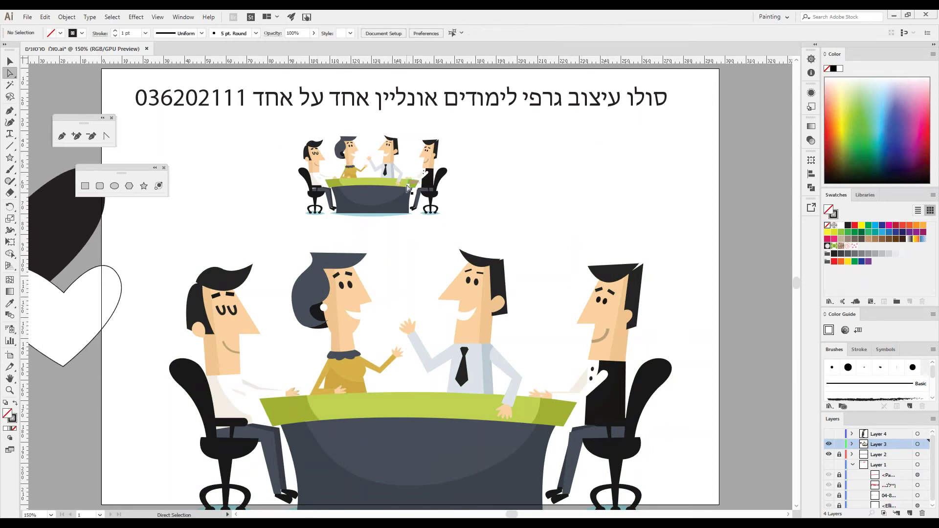
# Step: Ungroup the large meeting illustration twice so its figures can be selected separately
pyautogui.click(10, 61)
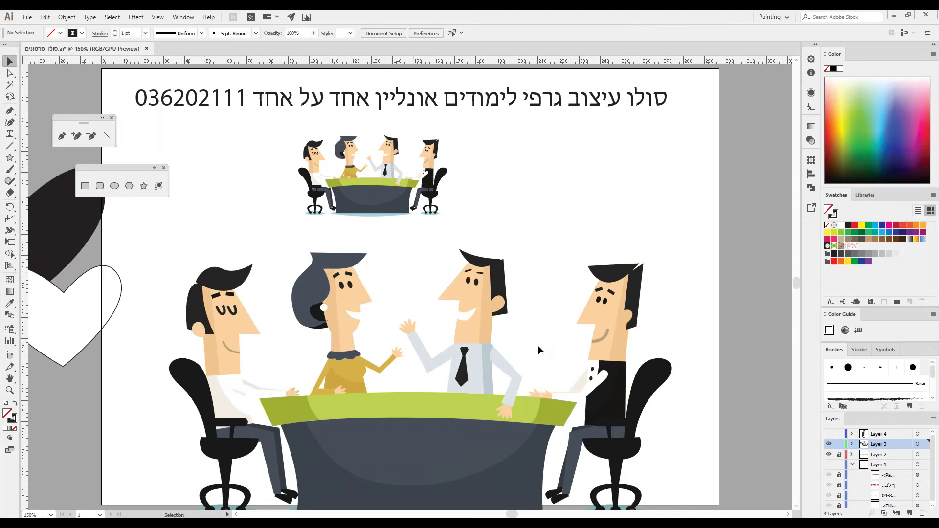
pyautogui.click(602, 386)
pyautogui.rightClick(607, 366)
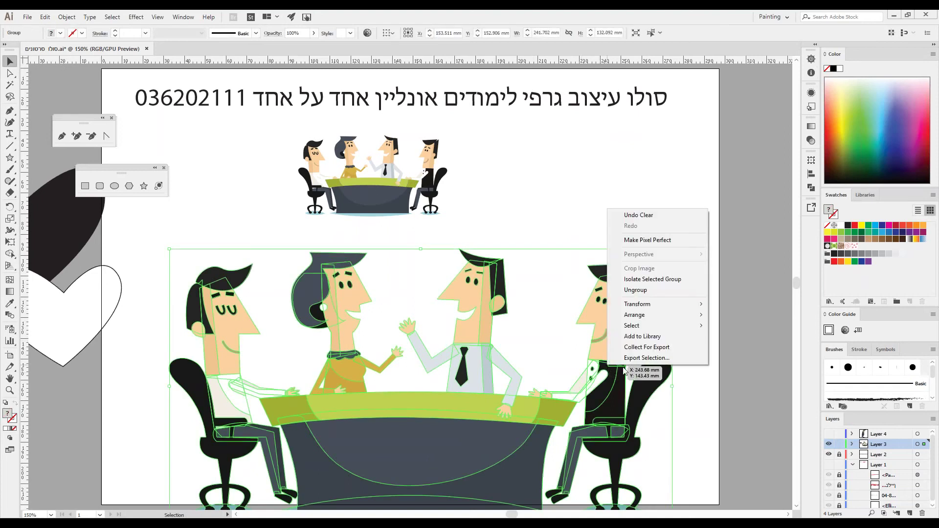
pyautogui.click(639, 290)
pyautogui.click(610, 210)
pyautogui.rightClick(608, 331)
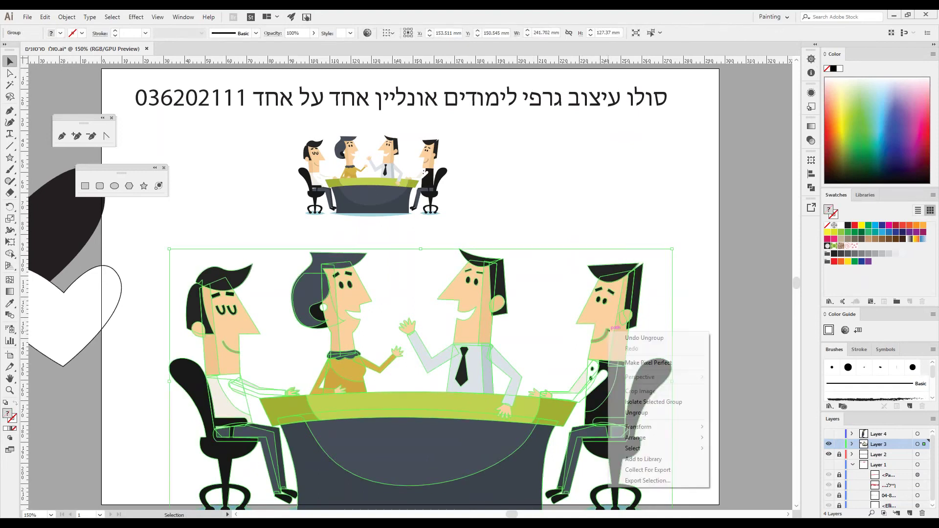
pyautogui.click(636, 413)
# Step: Select all parts of the rightmost man's head and place a copy in the empty space above him
pyautogui.click(606, 289)
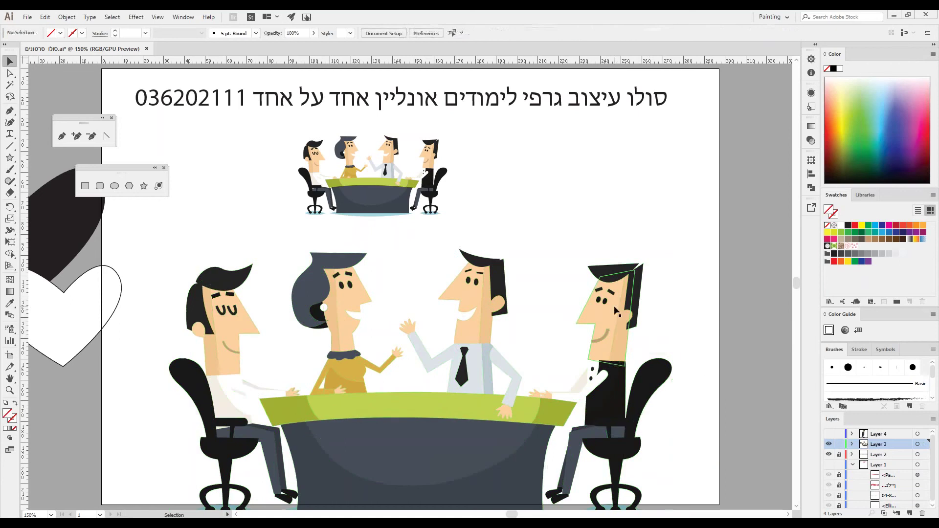
pyautogui.keyDown('shift'); pyautogui.click(598, 278); pyautogui.keyUp('shift')
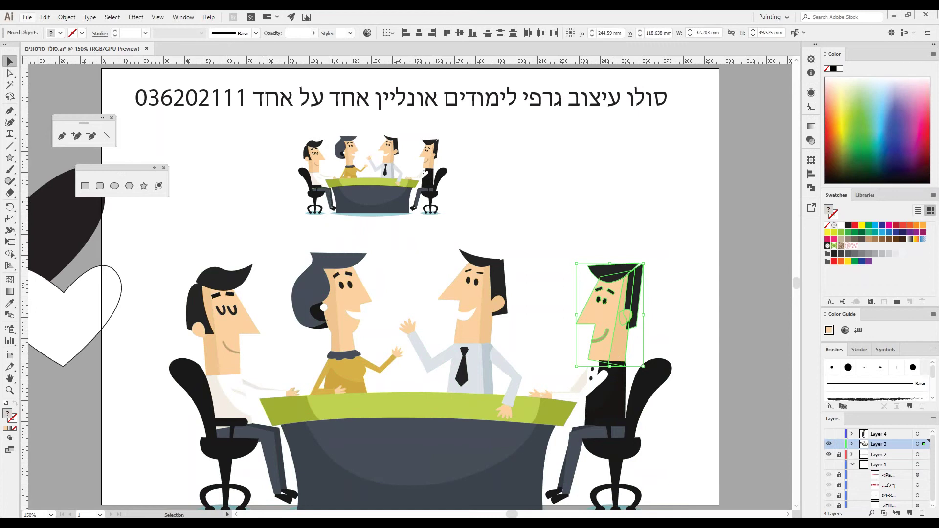
pyautogui.moveTo(613, 351); pyautogui.dragTo(633, 208)
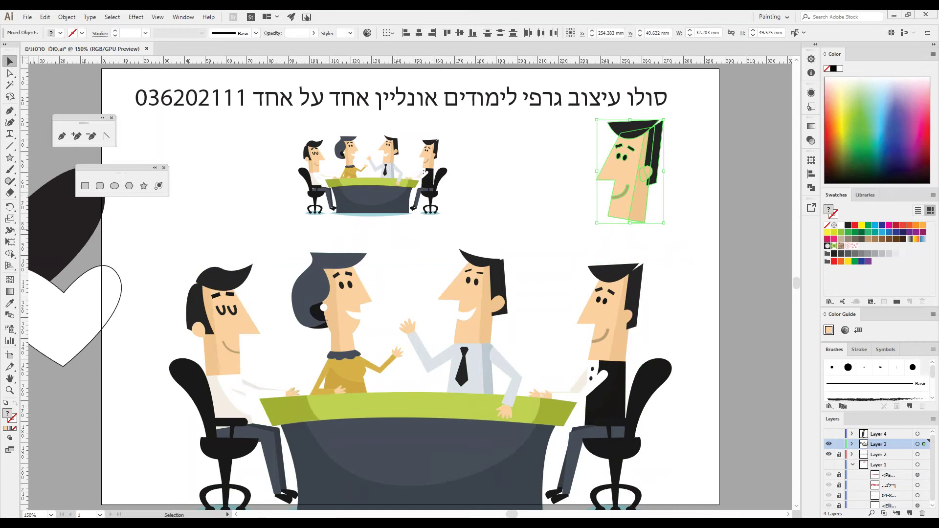
# Step: Round the copied head's nose tip and chin by converting their corner anchors to smooth points with the Anchor Point tool
pyautogui.click(13, 392)
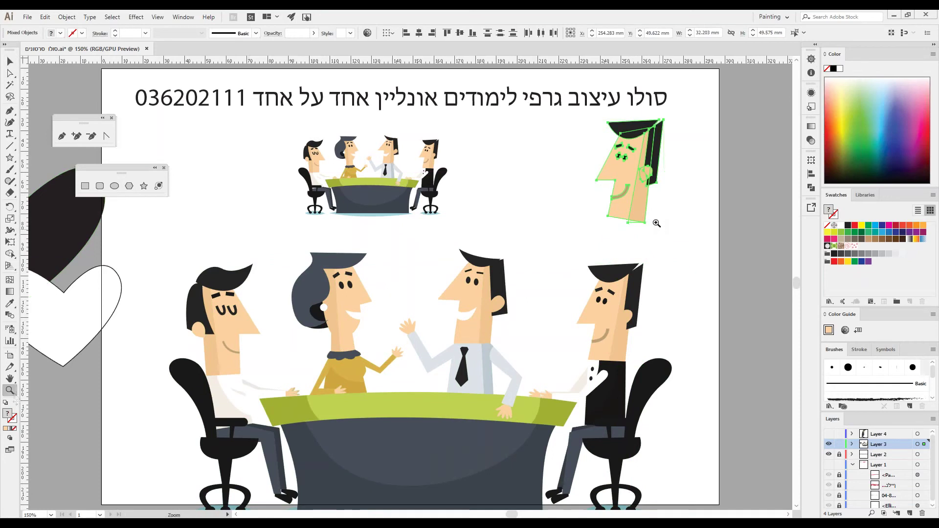
pyautogui.click(638, 206)
pyautogui.click(382, 268)
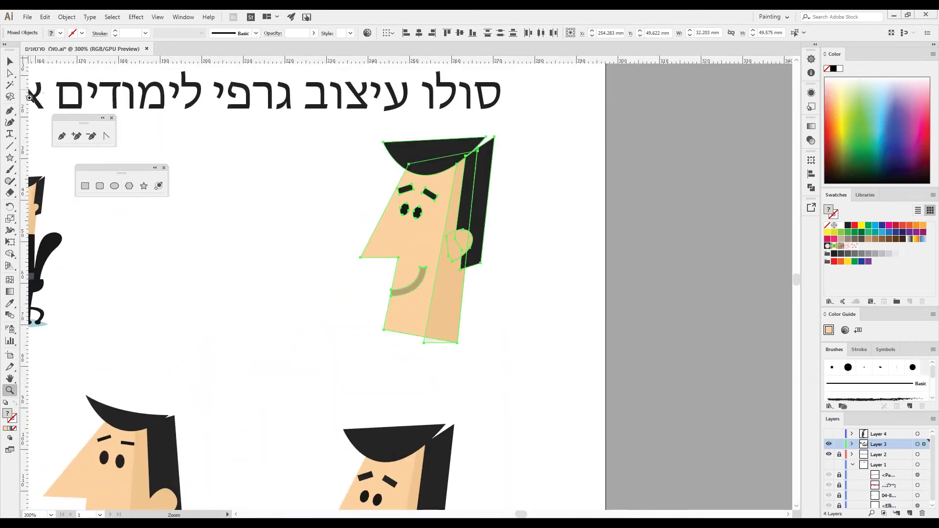
pyautogui.click(107, 137)
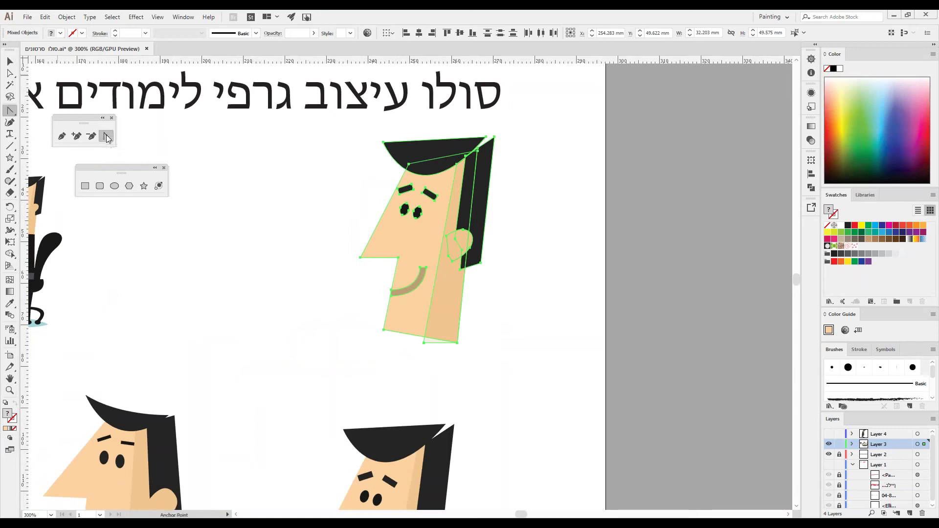
pyautogui.moveTo(361, 257)
pyautogui.mouseDown()
pyautogui.moveTo(356, 248)
pyautogui.moveTo(362, 270)
pyautogui.mouseUp()
pyautogui.moveTo(384, 330)
pyautogui.mouseDown()
pyautogui.moveTo(372, 317)
pyautogui.moveTo(381, 342)
pyautogui.moveTo(394, 339)
pyautogui.mouseUp()
# Step: Try the default white fill and black stroke on all shapes of the copied head, and undo it
pyautogui.click(11, 73)
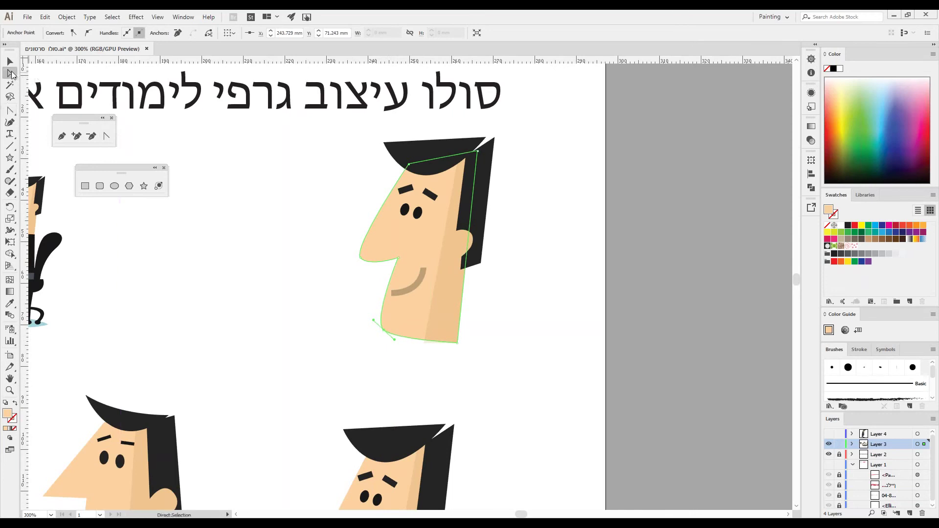
pyautogui.moveTo(491, 148); pyautogui.dragTo(491, 148)
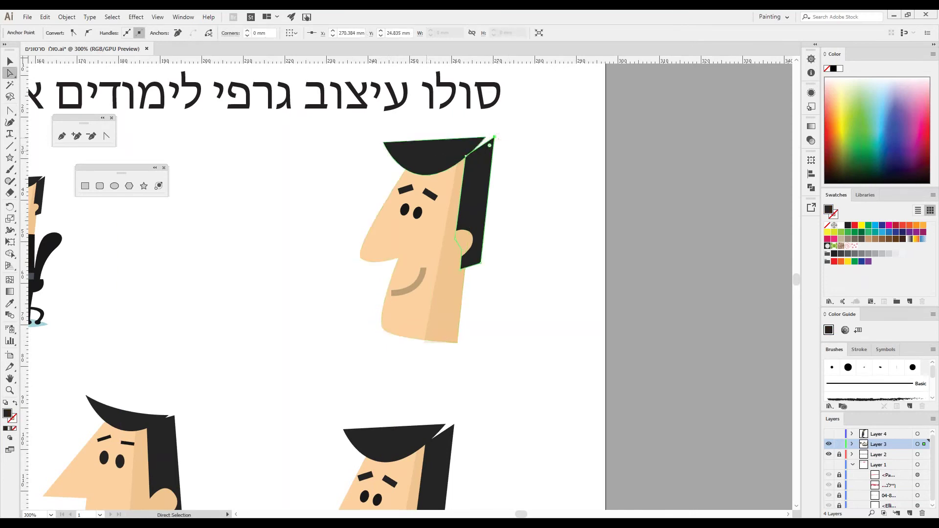
pyautogui.moveTo(346, 126); pyautogui.dragTo(513, 369)
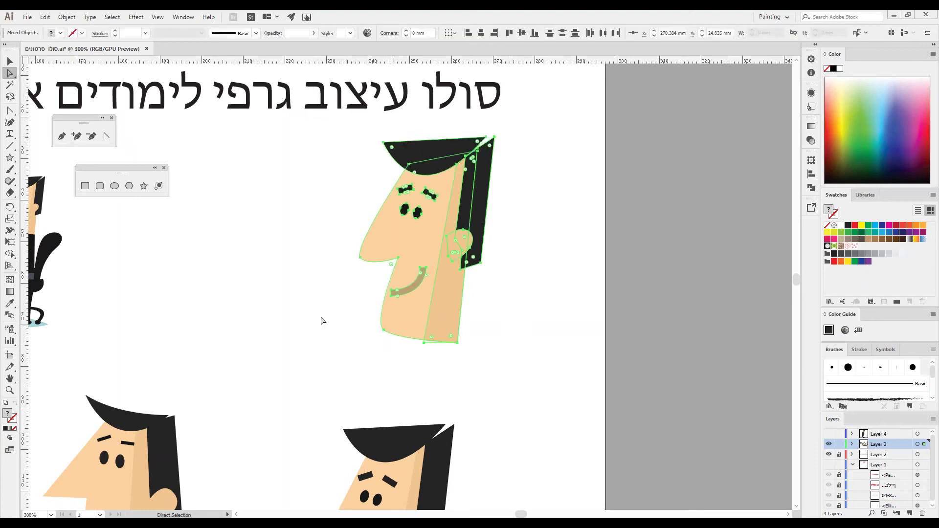
pyautogui.click(5, 403)
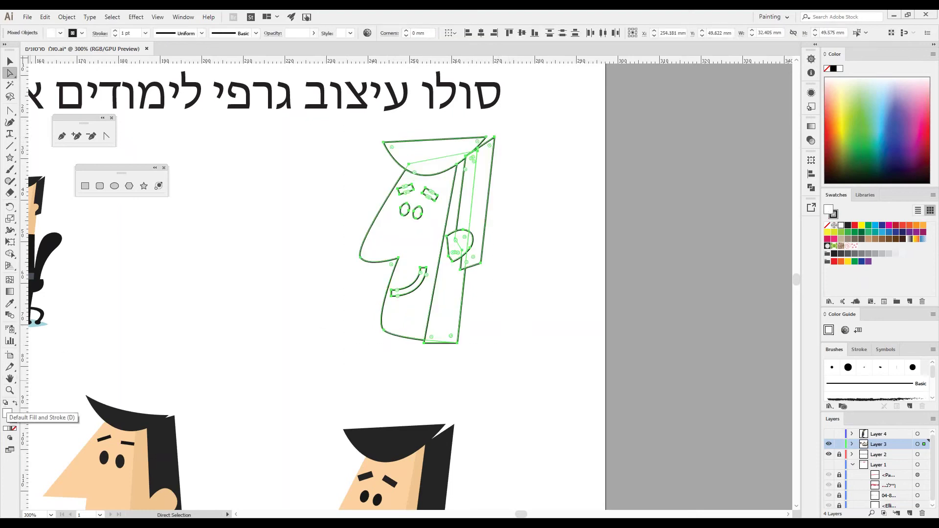
pyautogui.click(190, 283)
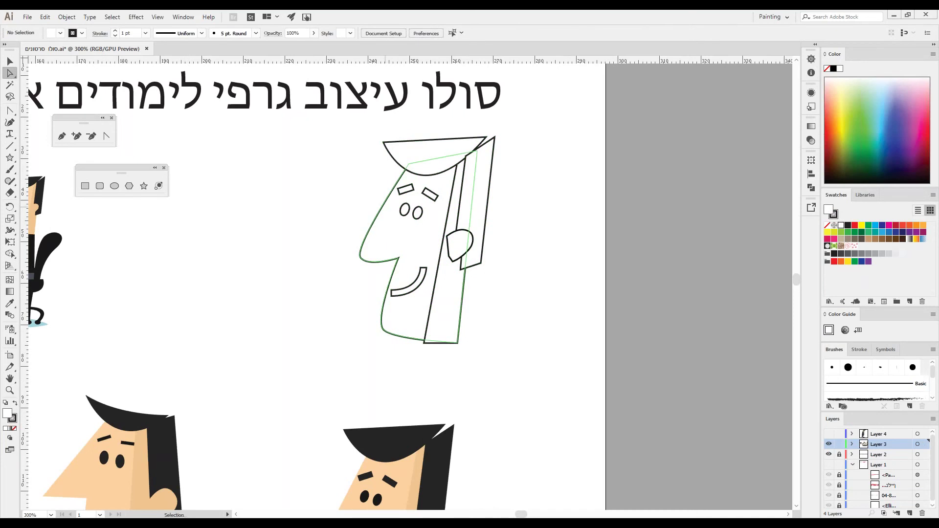
pyautogui.hotkey('ctrl', 'z')
pyautogui.click(547, 169)
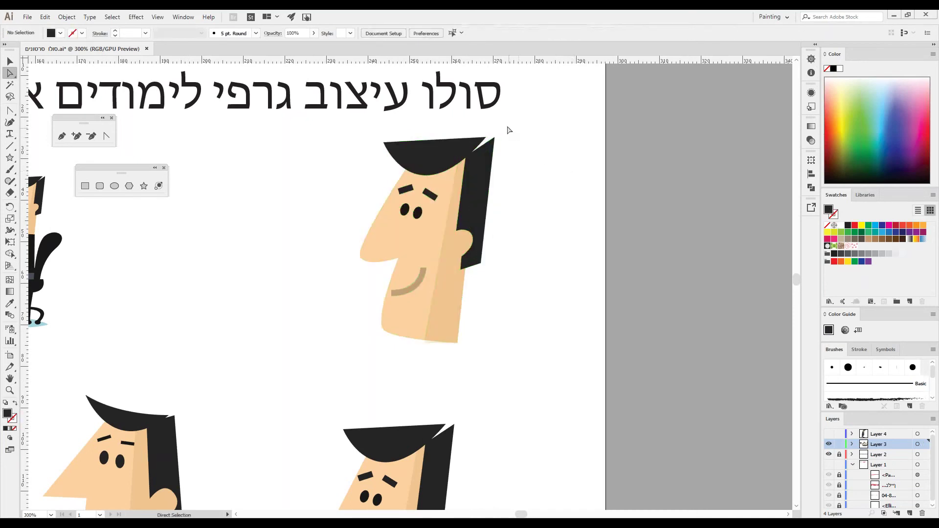
# Step: Move the upper outer anchor of the back hair onto the fringe's corner to close the gap
pyautogui.click(494, 138)
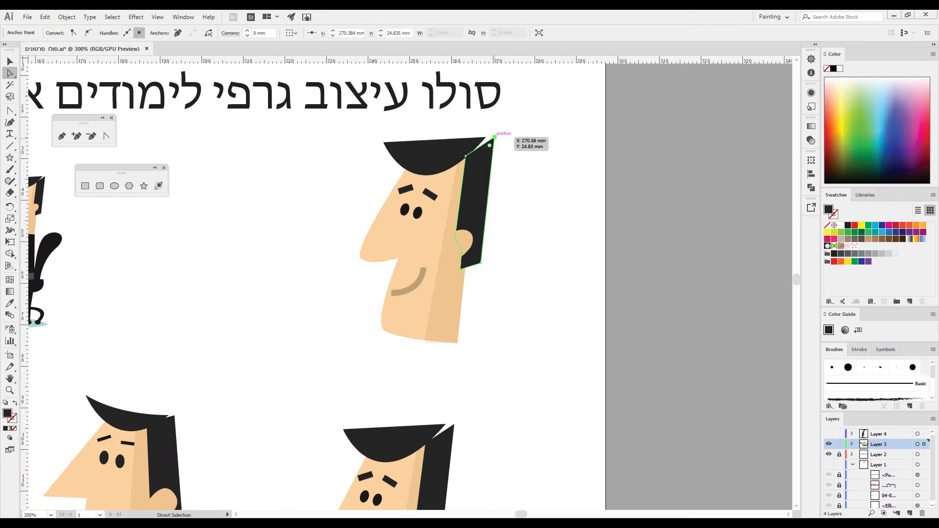
pyautogui.moveTo(494, 138); pyautogui.dragTo(486, 136)
pyautogui.click(517, 273)
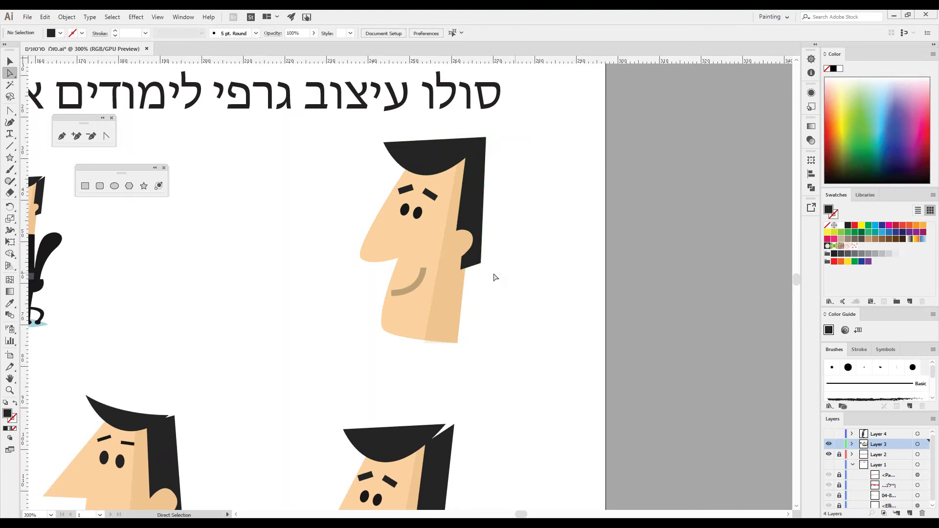
# Step: Taper the upper end of the copied head's smile to a point by bringing its end anchors together
pyautogui.click(409, 286)
pyautogui.click(421, 268)
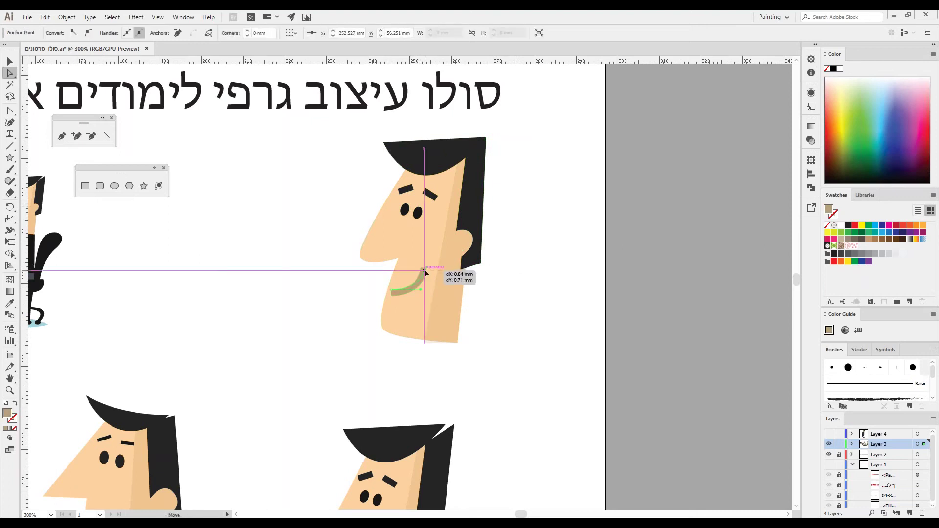
pyautogui.click(380, 287)
# Step: Shorten the back of the neck by moving its lower corner anchors inward and up about 2.6 mm
pyautogui.click(407, 338)
pyautogui.moveTo(456, 346); pyautogui.dragTo(448, 332)
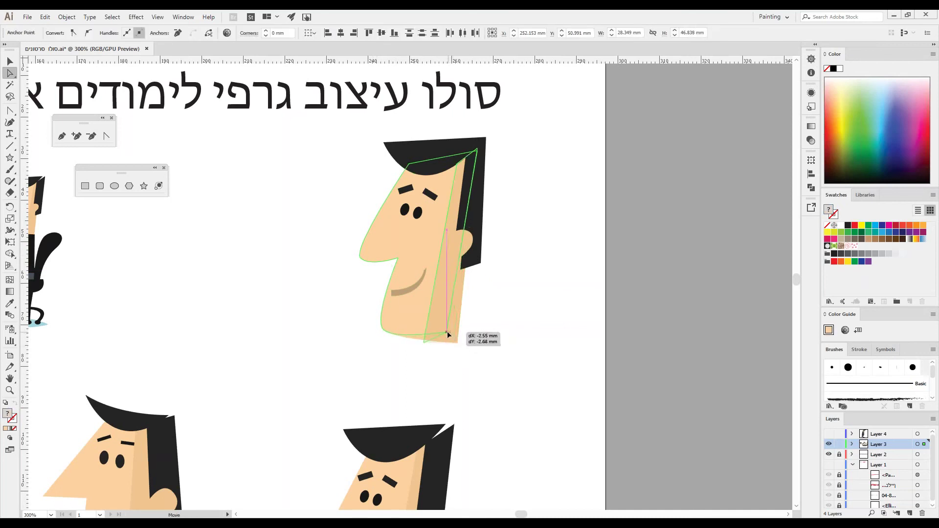
pyautogui.click(482, 275)
# Step: Lengthen the copied head's back hair to about 60 mm tall by moving its two lower end anchors well below the chin
pyautogui.click(471, 264)
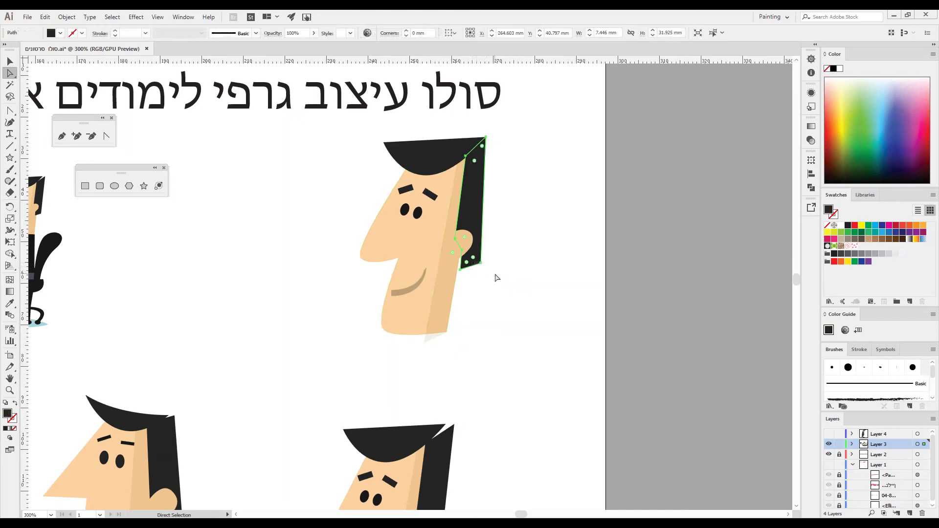
pyautogui.moveTo(478, 264)
pyautogui.mouseDown()
pyautogui.moveTo(489, 261)
pyautogui.moveTo(469, 263)
pyautogui.moveTo(476, 278)
pyautogui.moveTo(496, 268)
pyautogui.mouseUp()
pyautogui.click(10, 97)
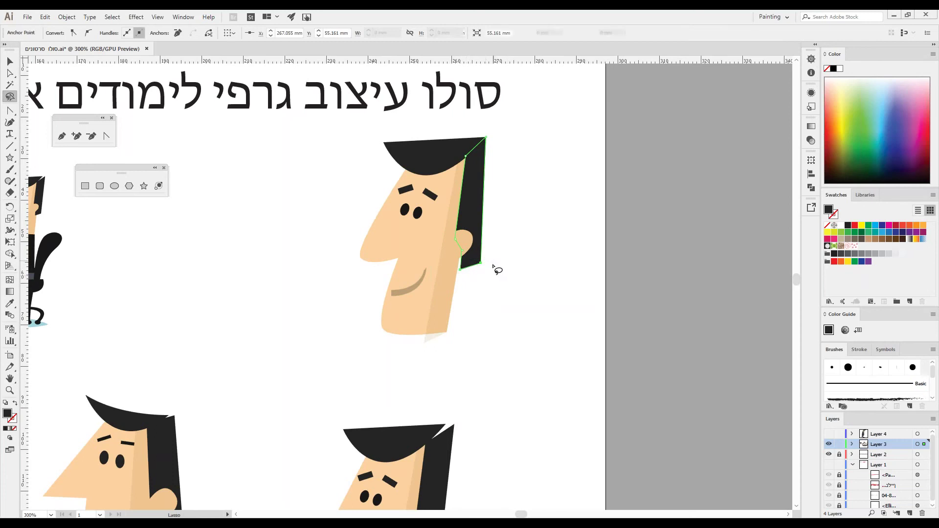
pyautogui.press('a')
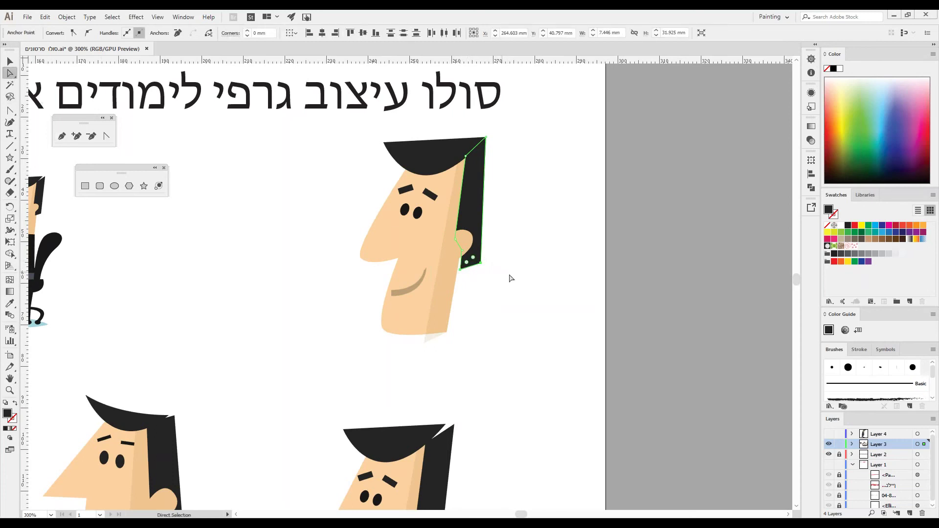
pyautogui.moveTo(481, 264); pyautogui.dragTo(496, 379)
pyautogui.click(504, 386)
# Step: Add an anchor on the back hair's inner edge and move it to the back of the neck, about X 257.4, Y 70.6 mm
pyautogui.click(472, 332)
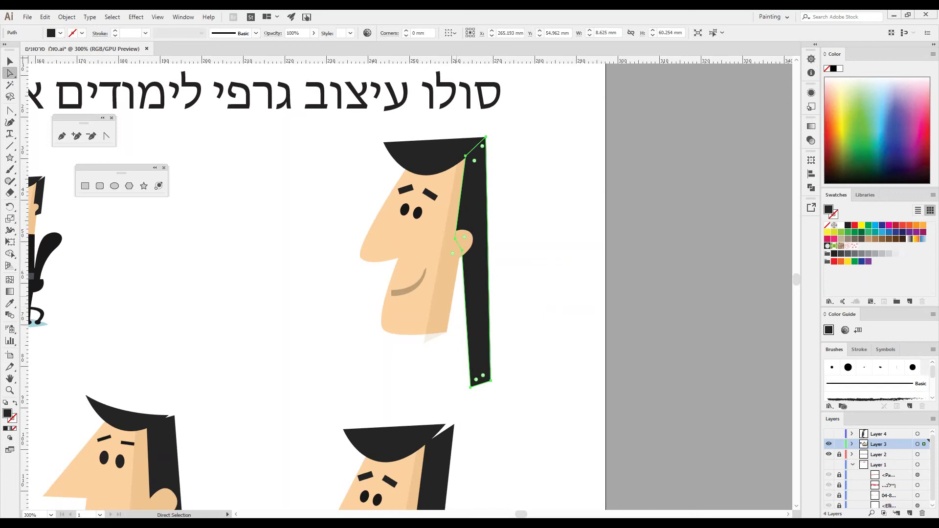
pyautogui.click(76, 137)
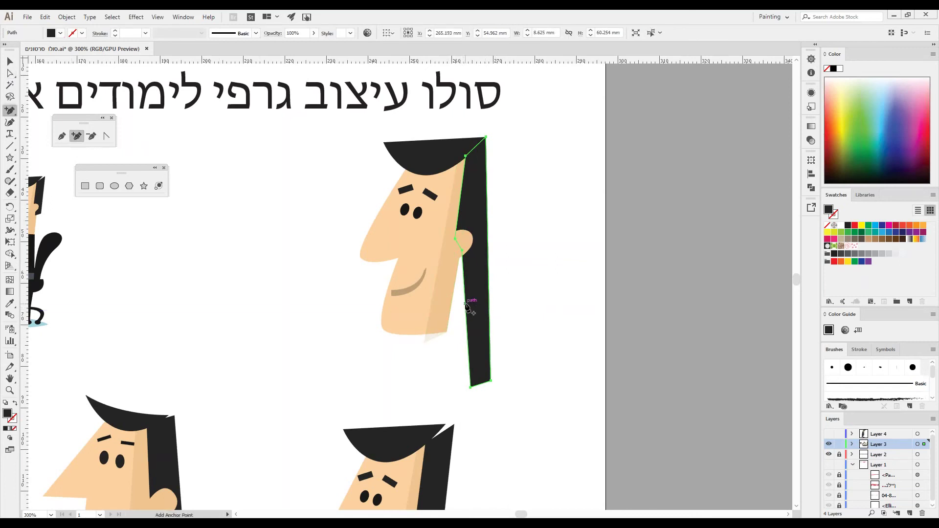
pyautogui.click(465, 305)
pyautogui.click(10, 74)
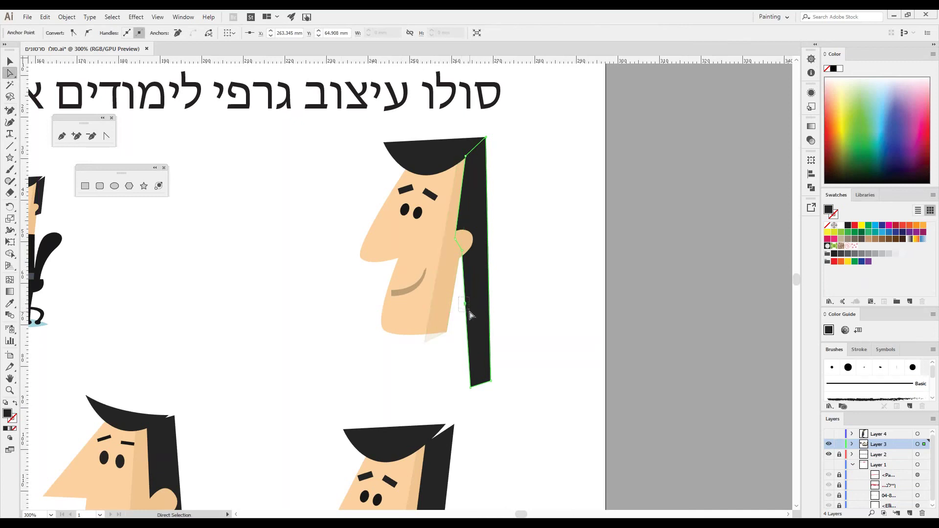
pyautogui.moveTo(465, 304); pyautogui.dragTo(442, 327)
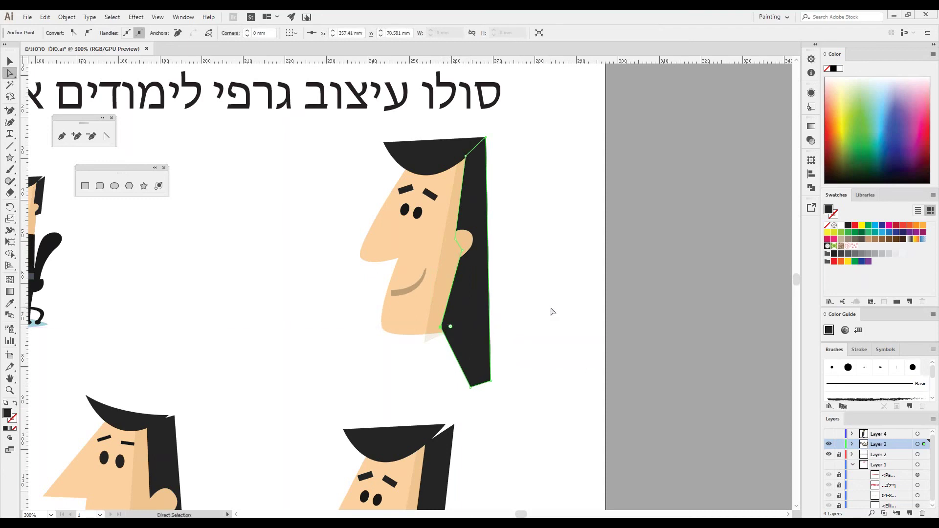
pyautogui.click(552, 311)
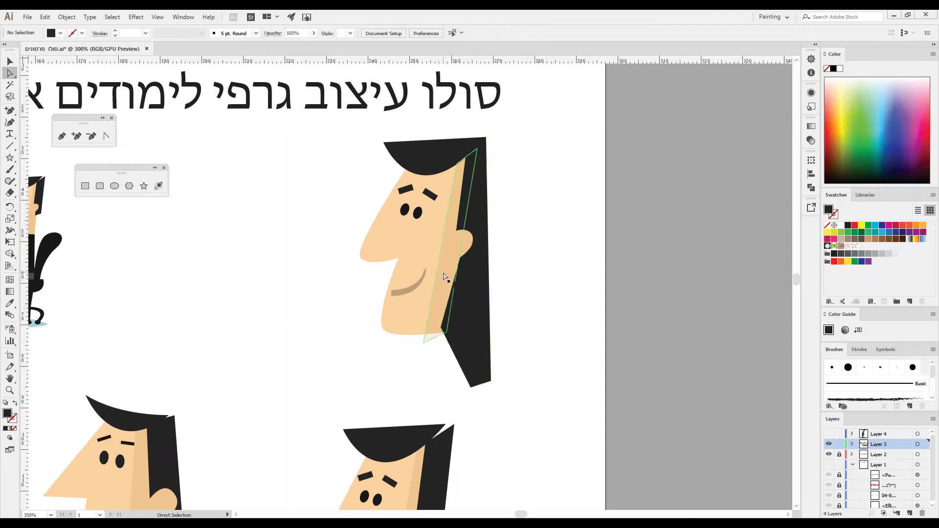
# Step: Change the fill of the shadow strip on the copied face to the darker ochre C18F3E
pyautogui.click(455, 274)
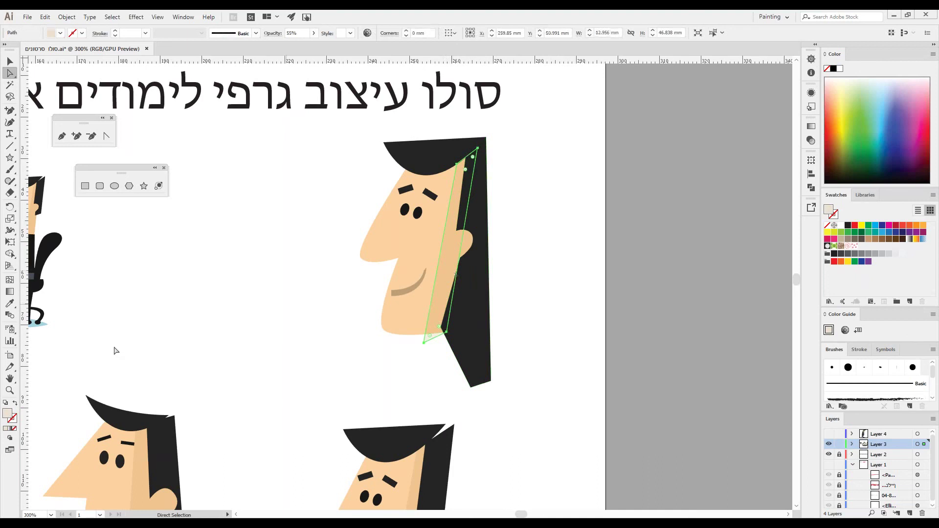
pyautogui.doubleClick(6, 414)
pyautogui.click(385, 179)
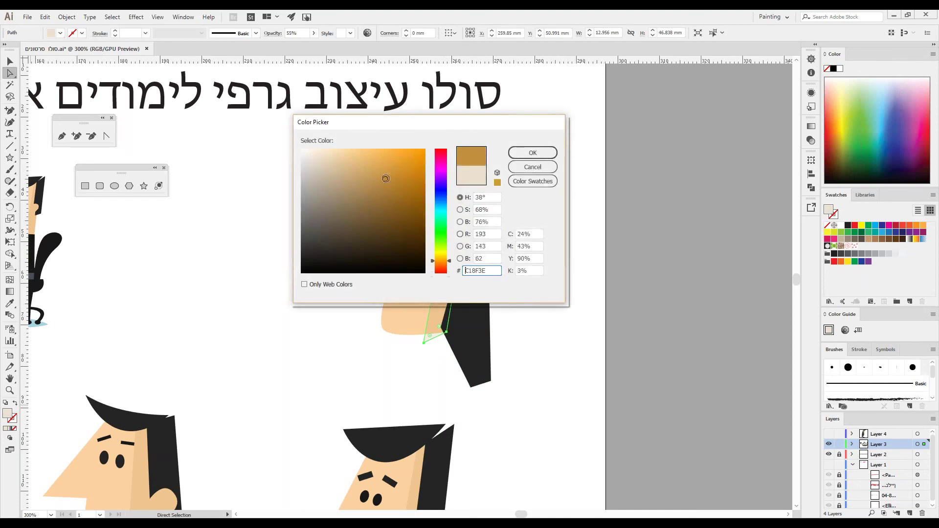
pyautogui.click(536, 156)
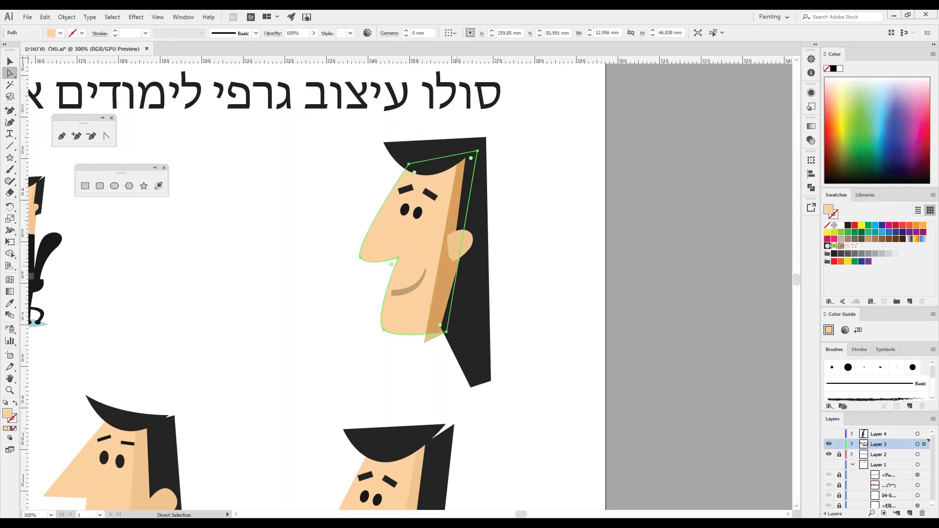
# Step: Change the copied face's fill to the pale beige EFDAC5 and deselect it
pyautogui.doubleClick(8, 414)
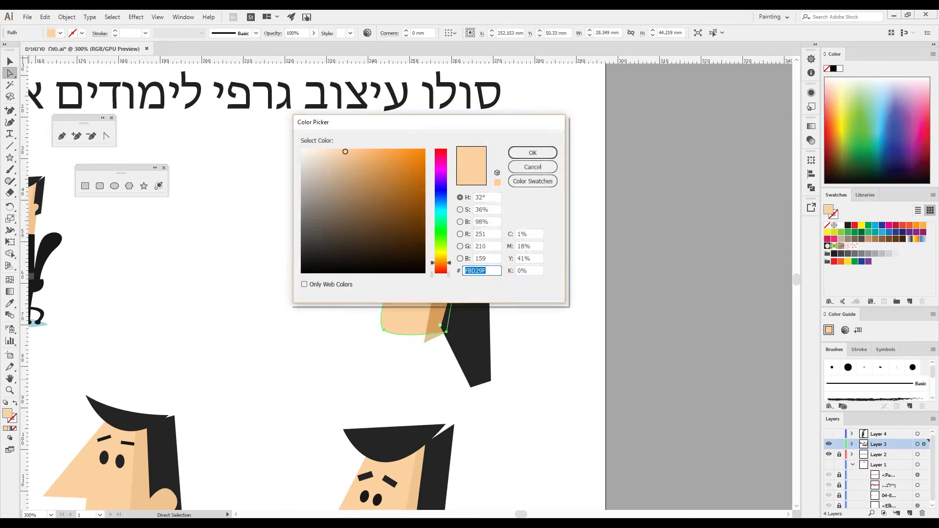
pyautogui.click(323, 156)
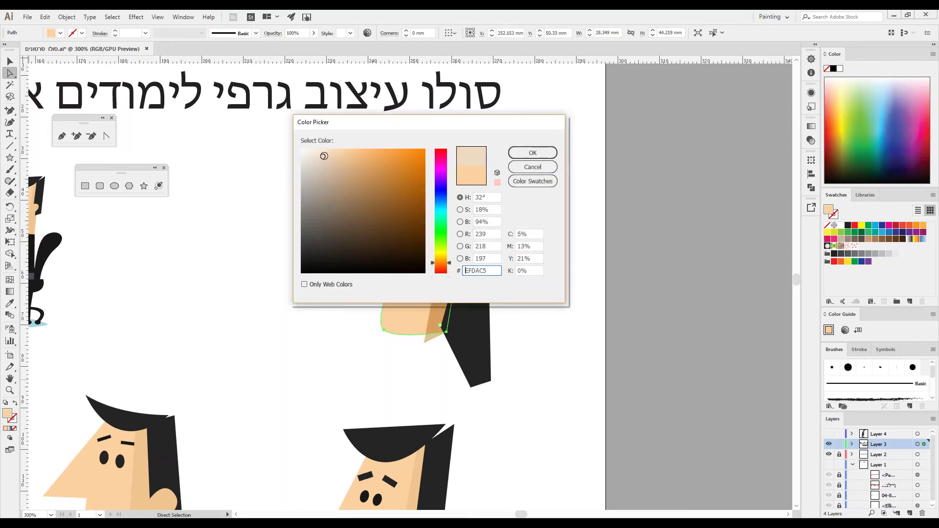
pyautogui.click(537, 156)
pyautogui.click(561, 292)
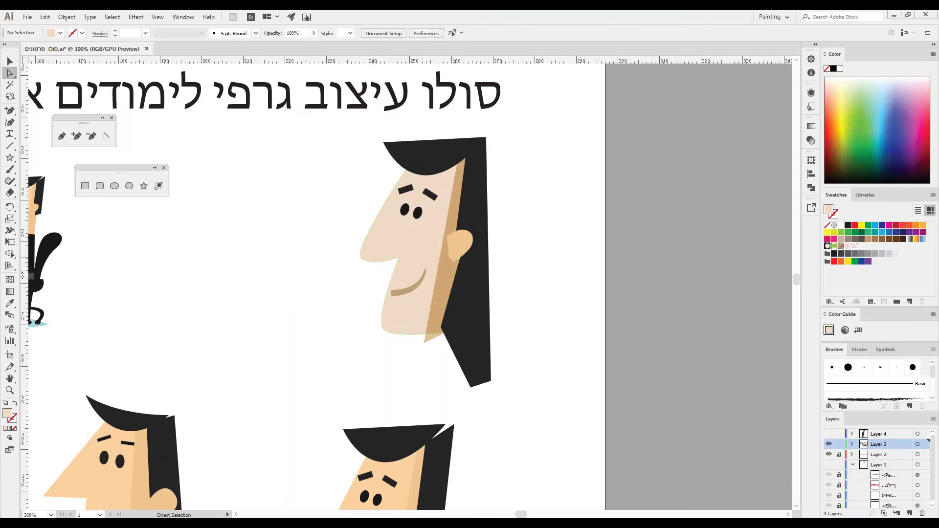
# Step: Give the copied head's ear the face shadow's fill colour using the Eyedropper and lighten it to a light orange
pyautogui.click(460, 254)
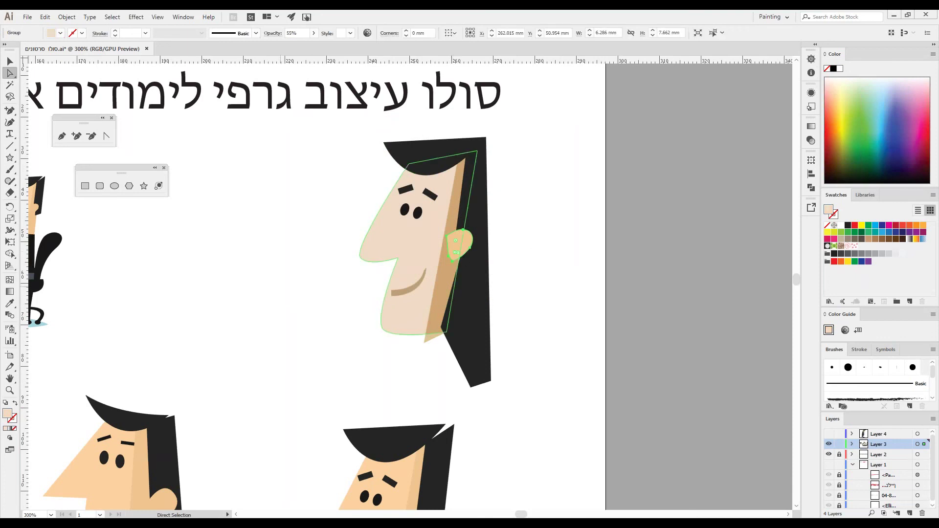
pyautogui.click(12, 303)
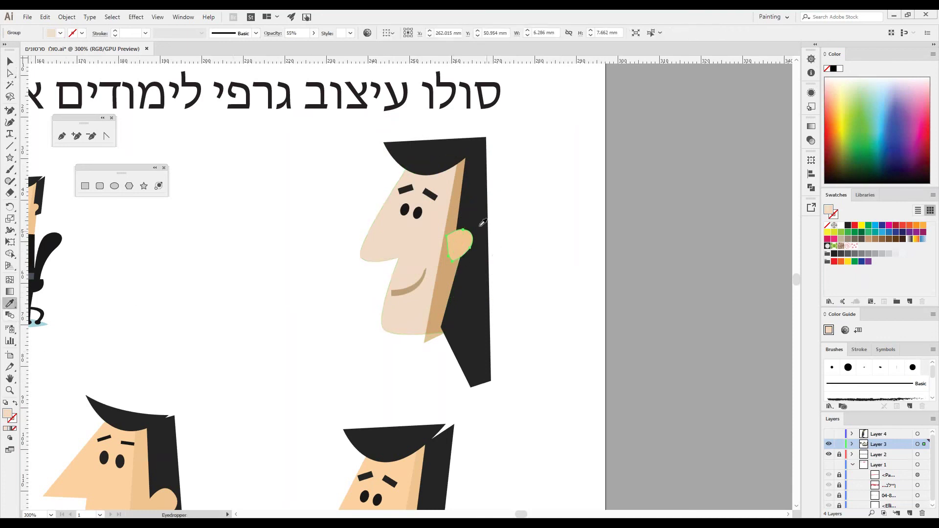
pyautogui.click(454, 218)
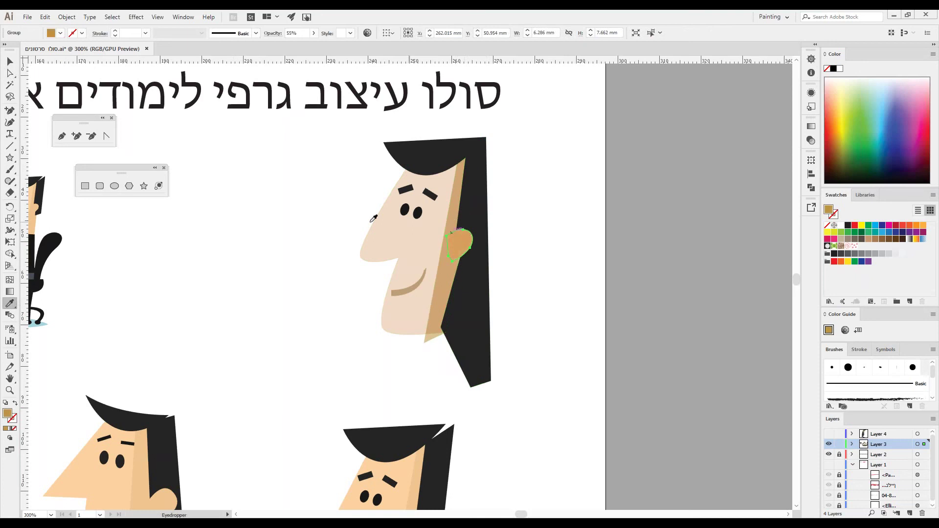
pyautogui.click(9, 73)
pyautogui.doubleClick(7, 415)
pyautogui.moveTo(370, 195); pyautogui.dragTo(358, 154)
pyautogui.click(532, 152)
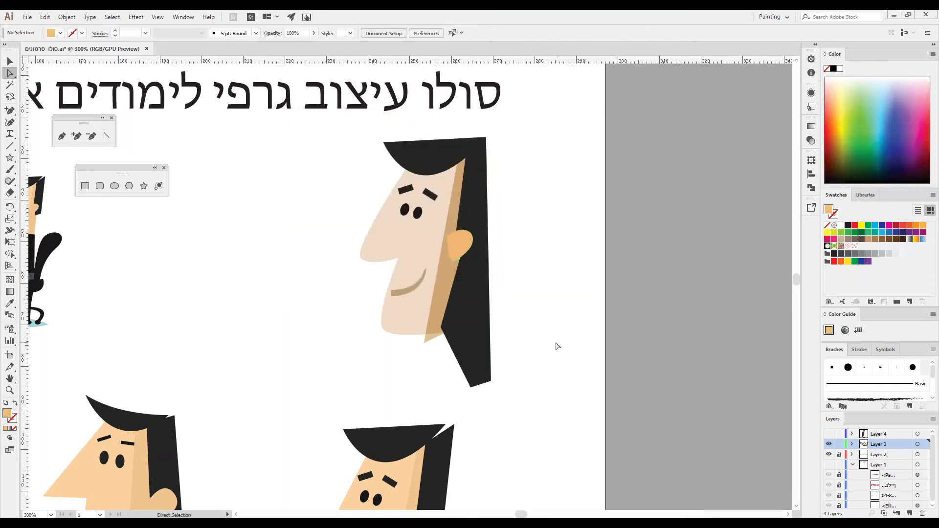
# Step: Adjust the curve of the copied face's nose tip by shifting the direction handle of its anchor
pyautogui.hotkey('ctrl', '0')
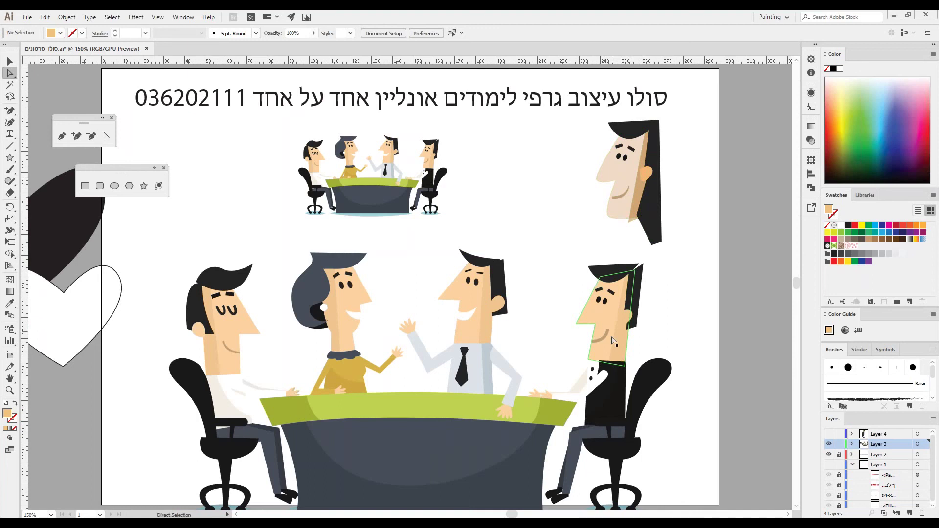
pyautogui.click(619, 186)
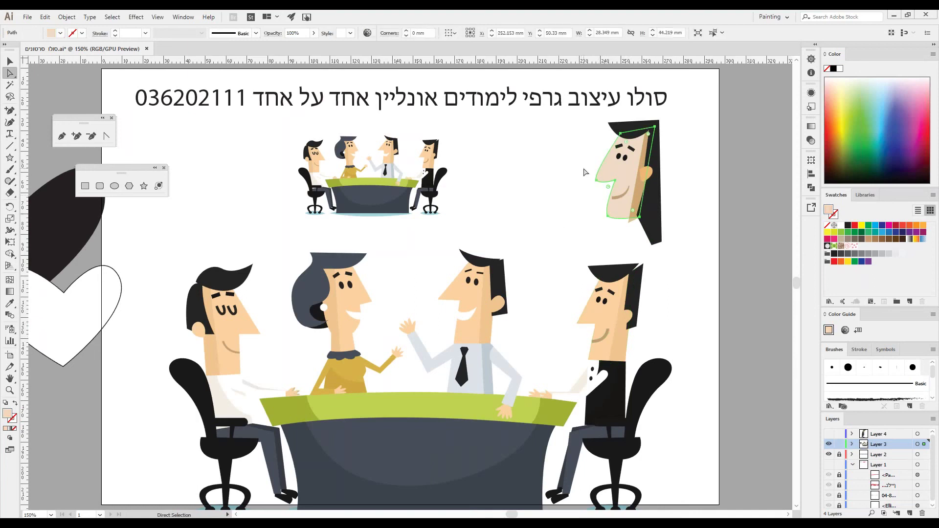
pyautogui.click(601, 184)
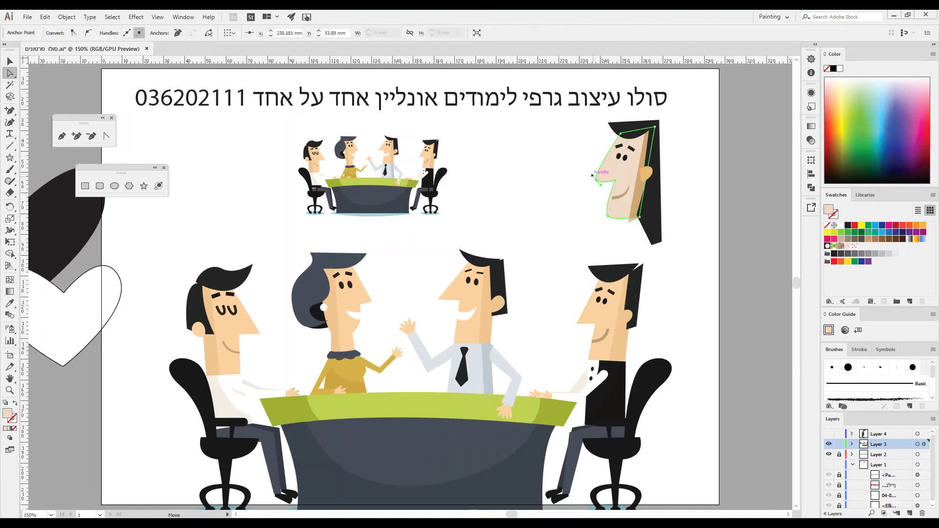
pyautogui.moveTo(595, 176); pyautogui.dragTo(598, 177)
pyautogui.click(588, 218)
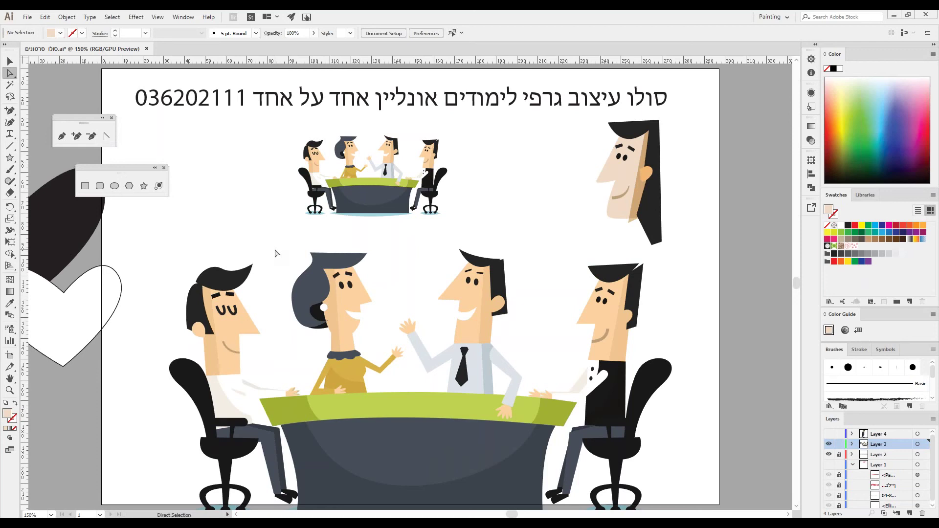
# Step: Move the white outlined heart further onto the artboard
pyautogui.moveTo(63, 310); pyautogui.dragTo(99, 298)
pyautogui.press('p')
pyautogui.click(214, 158)
pyautogui.moveTo(246, 140); pyautogui.dragTo(256, 162)
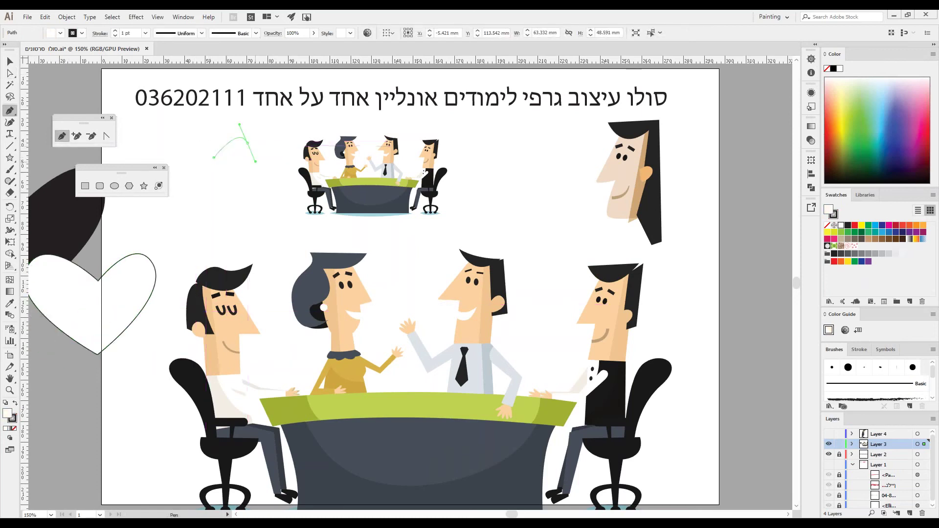
pyautogui.moveTo(200, 216); pyautogui.dragTo(194, 226)
pyautogui.moveTo(287, 215); pyautogui.dragTo(295, 207)
pyautogui.moveTo(214, 158)
pyautogui.mouseDown()
pyautogui.moveTo(239, 123)
pyautogui.moveTo(264, 160)
pyautogui.mouseUp()
pyautogui.hotkey('ctrl', 'z')
# Step: Draw a closed heart with the Pen tool in the empty area beside the small meeting illustration, with curved lobes and a pointed base
pyautogui.click(216, 148)
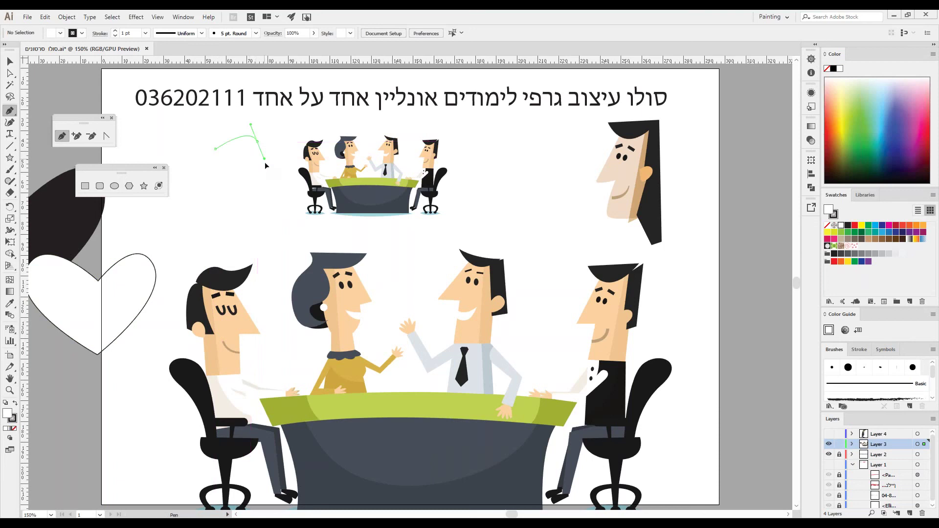
pyautogui.click(196, 228)
pyautogui.moveTo(156, 150); pyautogui.dragTo(183, 123)
pyautogui.click(216, 150)
# Step: Lower the new heart's notch anchor to about X 49.3, Y 54 mm and its bottom tip to about X 50.4, Y 85.1 mm
pyautogui.press('a')
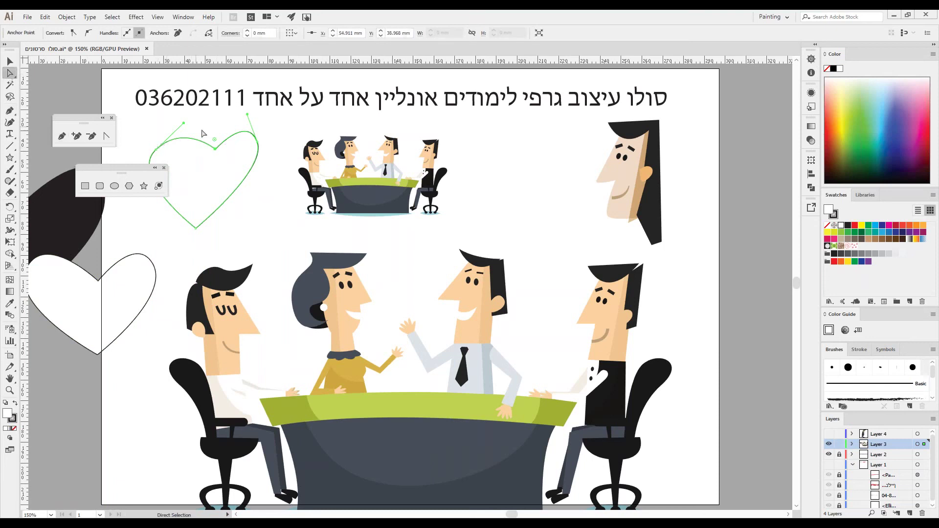
pyautogui.moveTo(216, 148); pyautogui.dragTo(204, 180)
pyautogui.moveTo(132, 169); pyautogui.dragTo(119, 350)
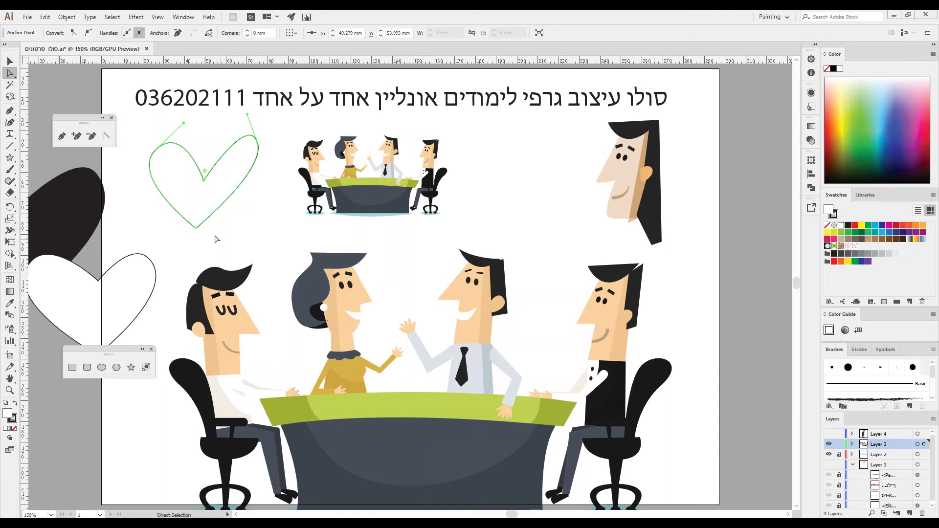
pyautogui.moveTo(196, 228); pyautogui.dragTo(206, 244)
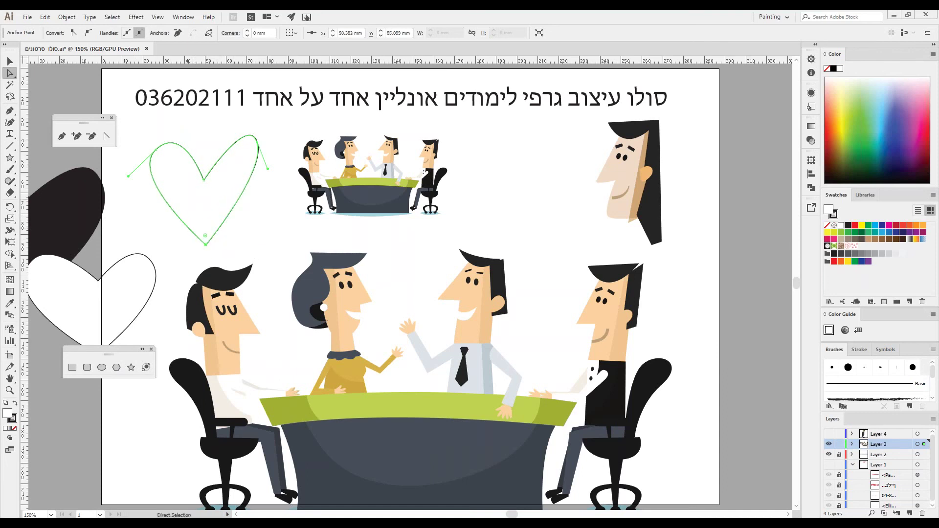